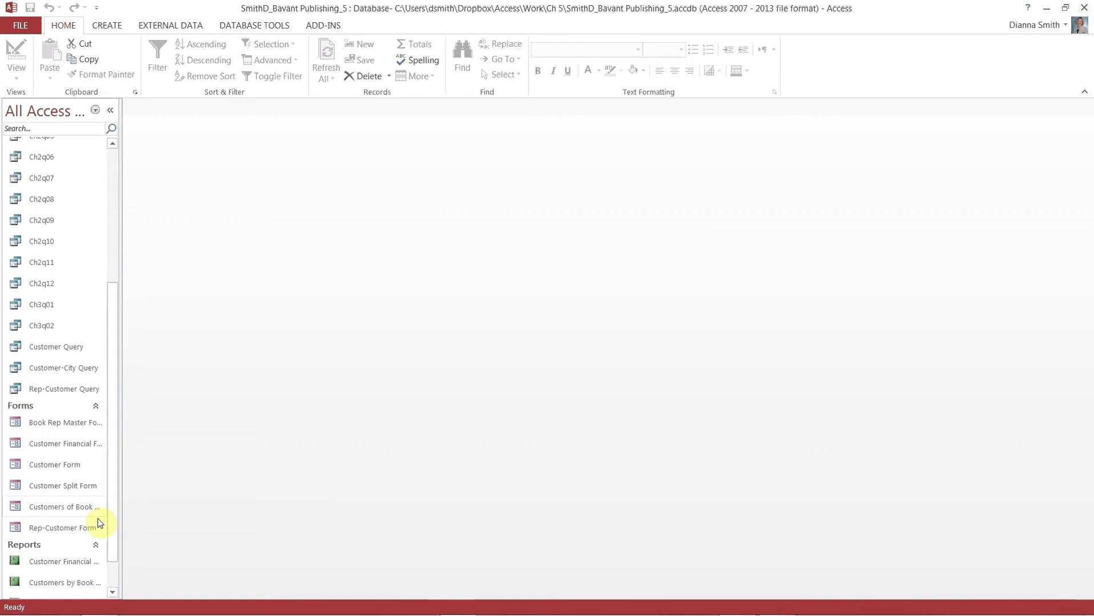
# Fit all column widths in the Customers of Book Rep form to their contents, and save and close the form
pyautogui.rightClick(59, 510)
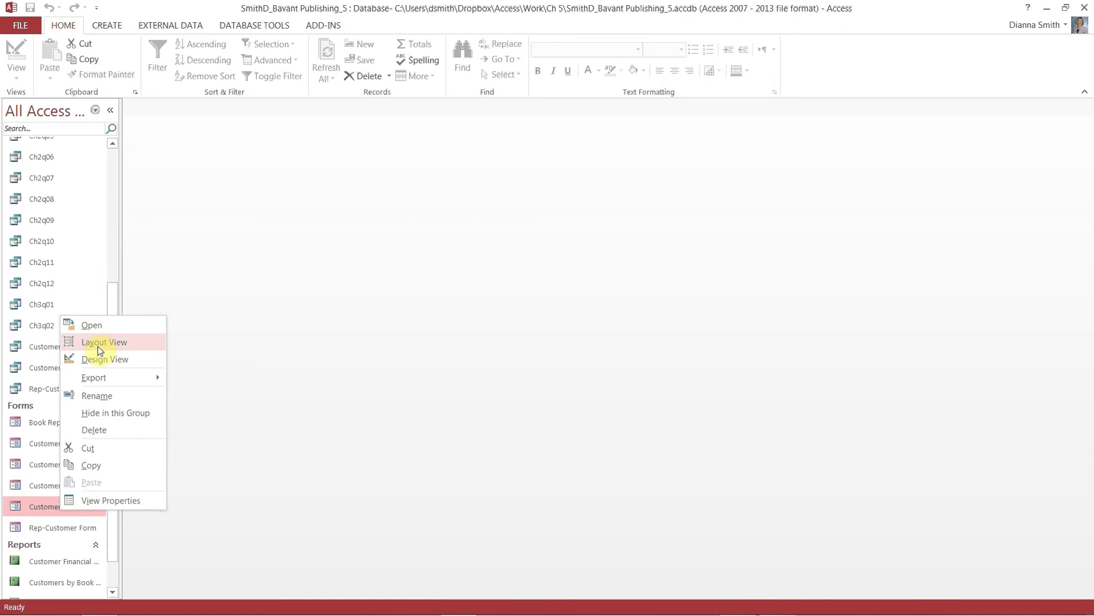
pyautogui.click(91, 326)
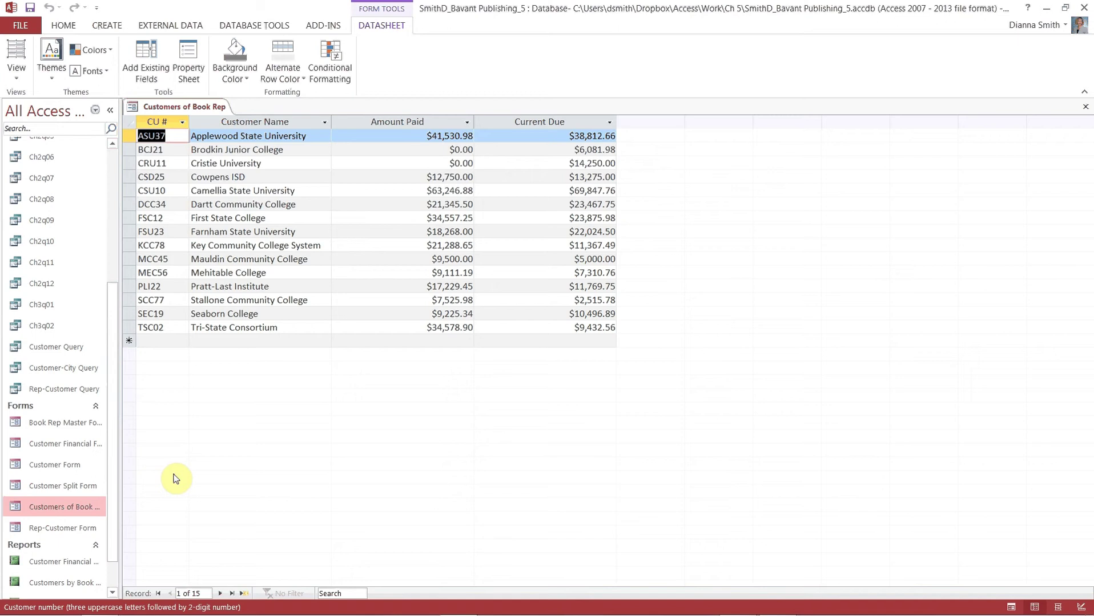
pyautogui.click(128, 122)
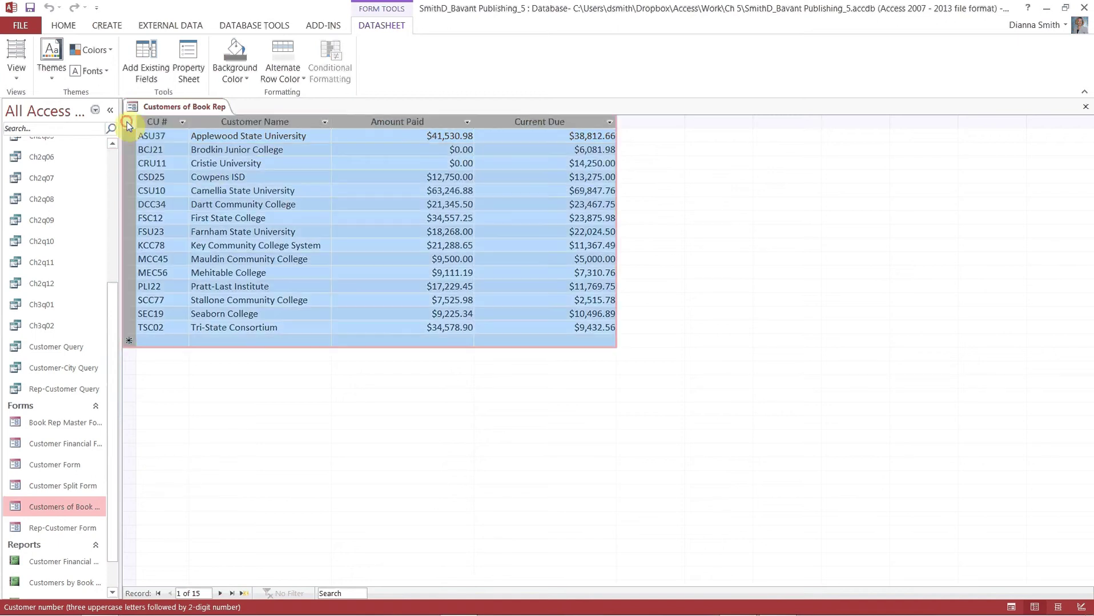
pyautogui.doubleClick(190, 123)
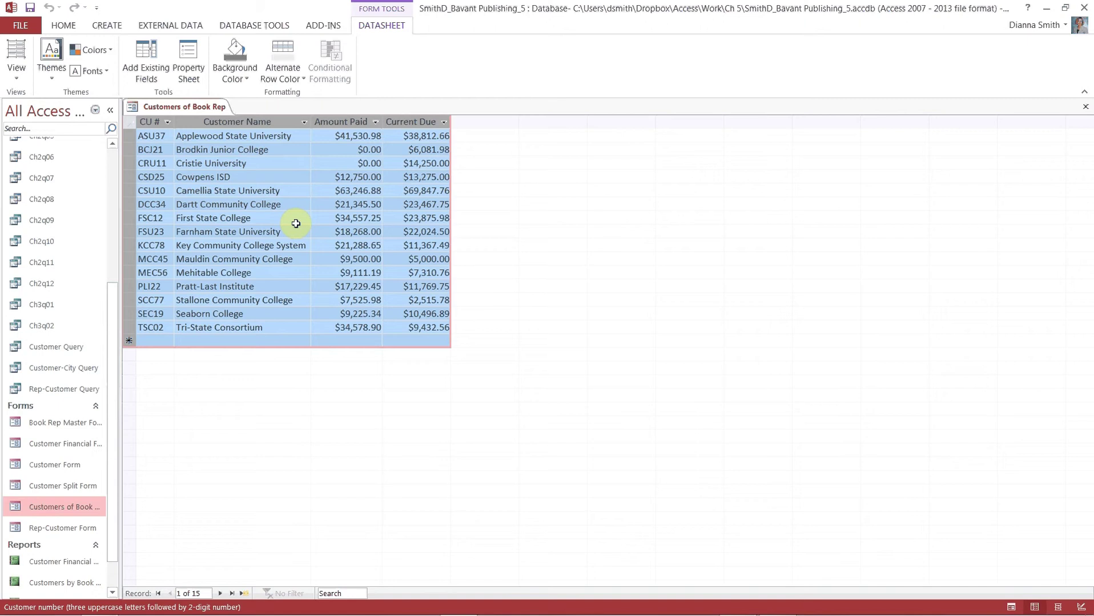
pyautogui.click(359, 203)
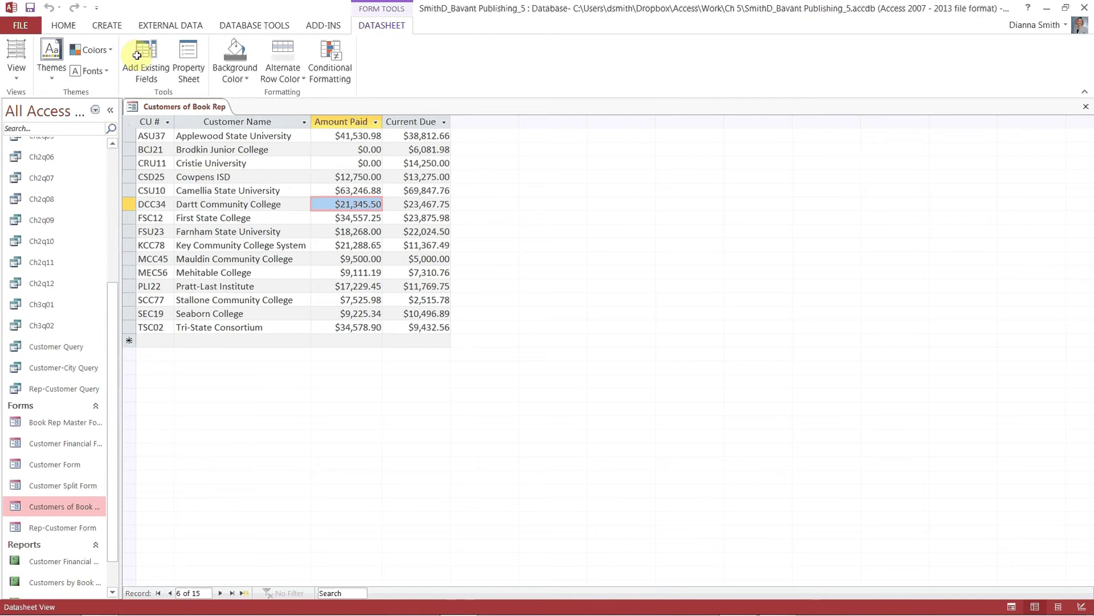
pyautogui.click(31, 8)
pyautogui.click(1085, 107)
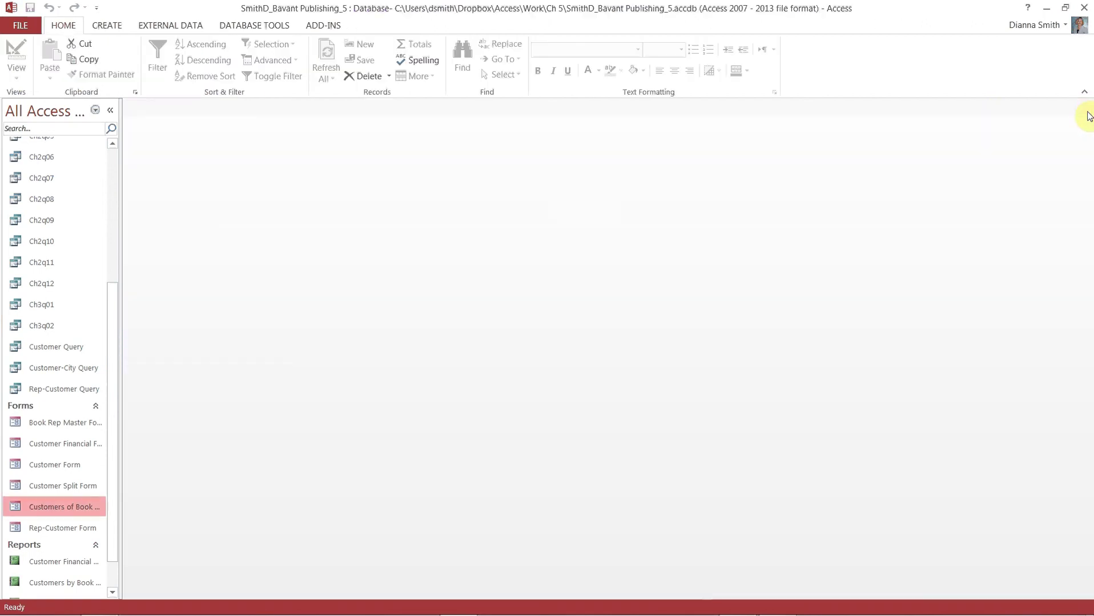
# Open the Book Rep Master Form in Design View
pyautogui.rightClick(62, 428)
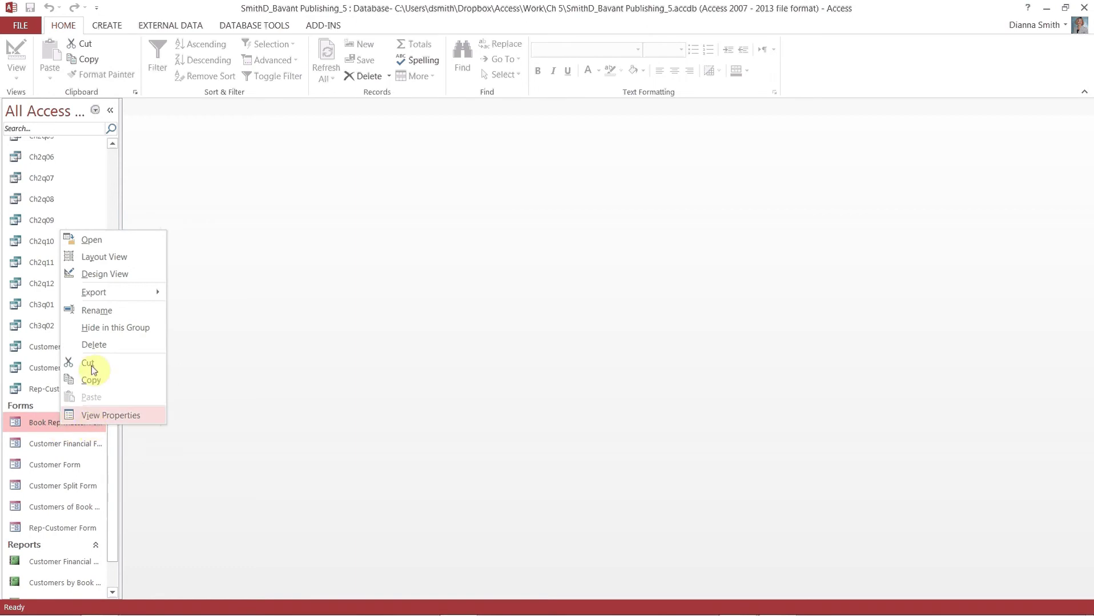
pyautogui.click(109, 275)
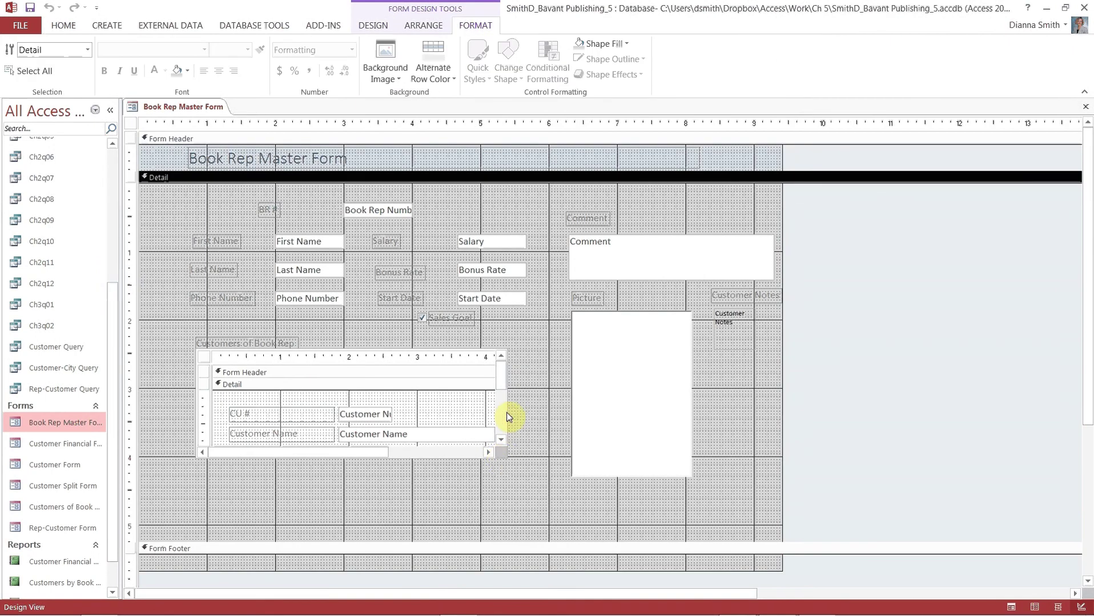
pyautogui.click(498, 455)
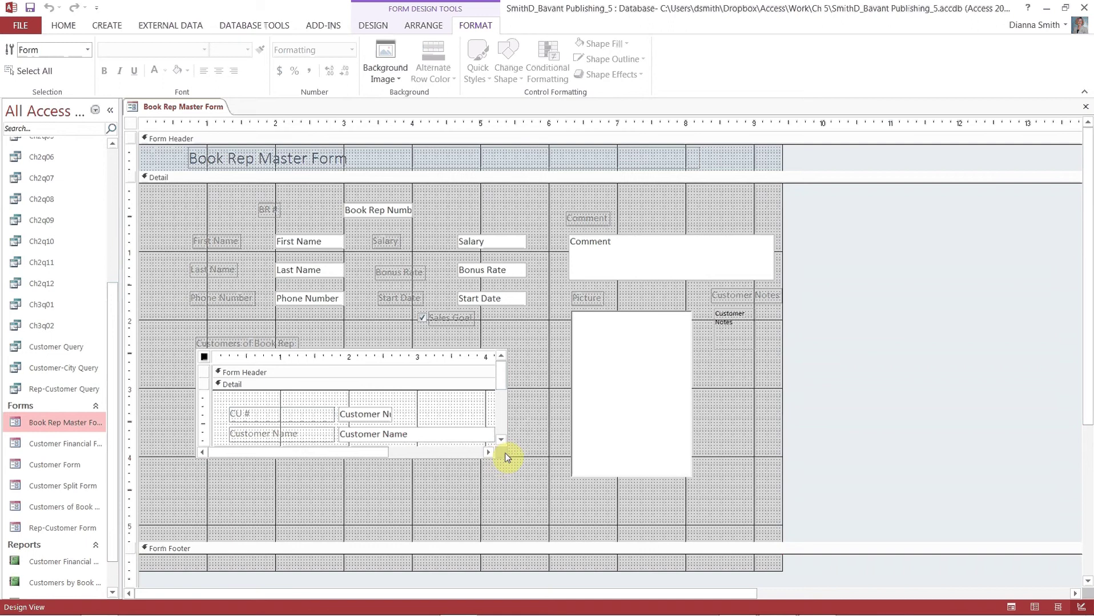
pyautogui.click(547, 431)
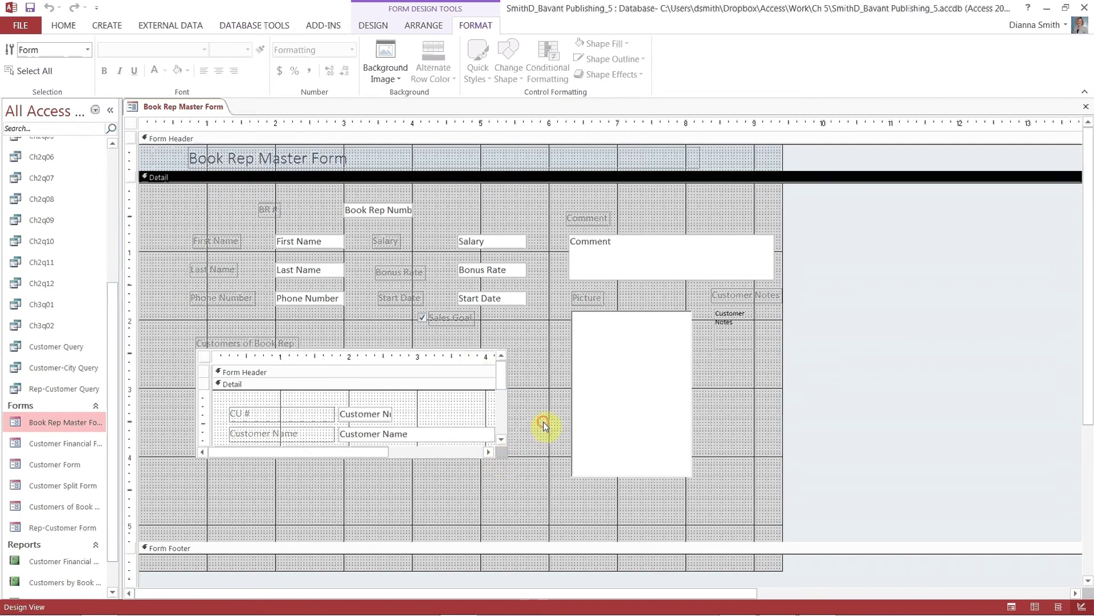
pyautogui.click(269, 357)
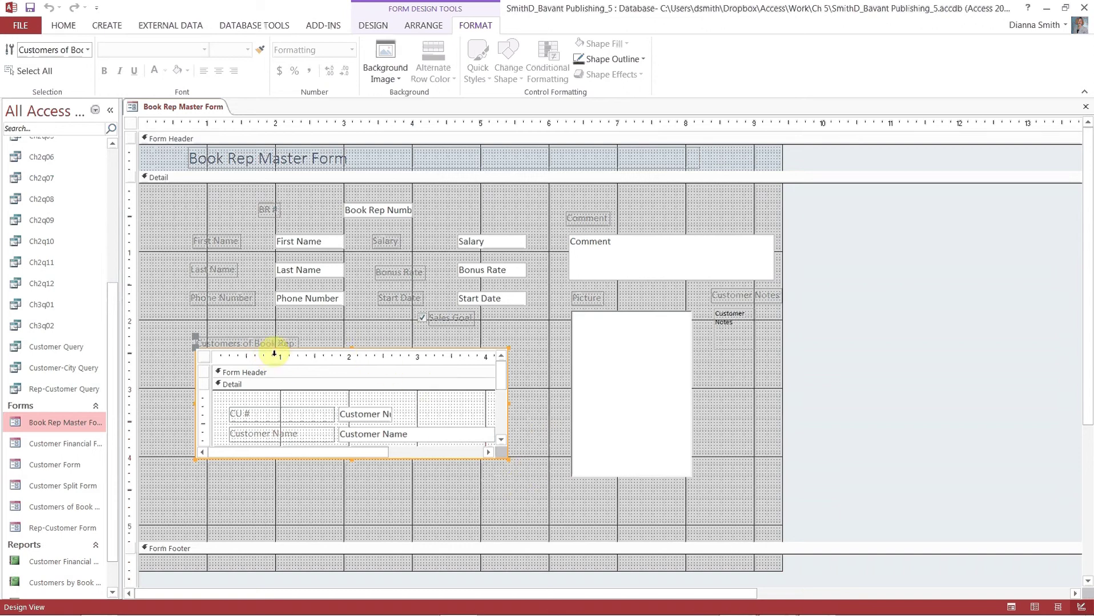
pyautogui.click(363, 454)
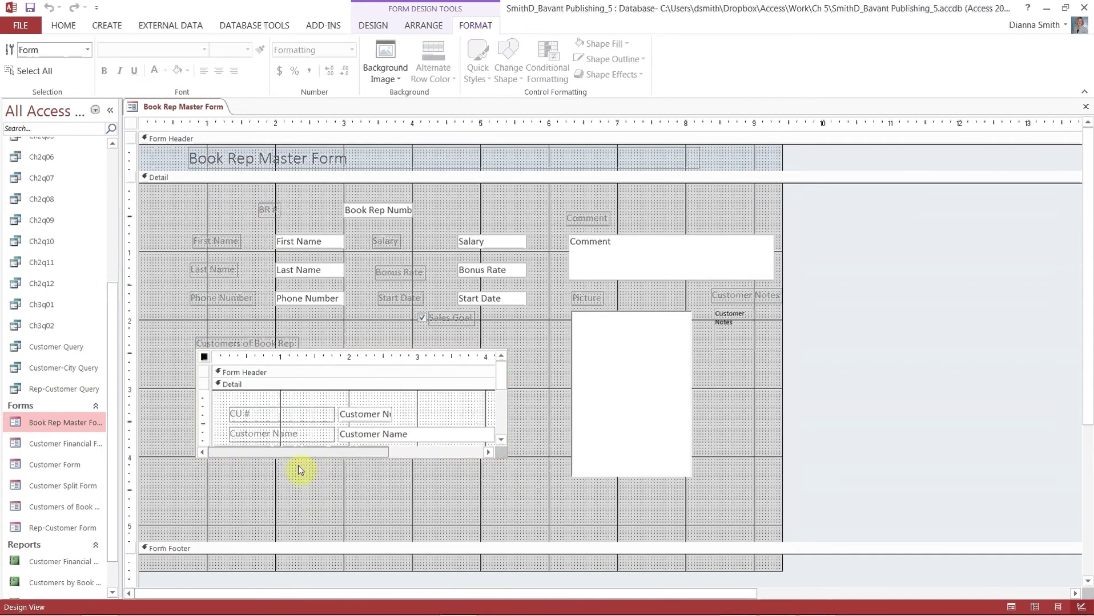
pyautogui.click(246, 490)
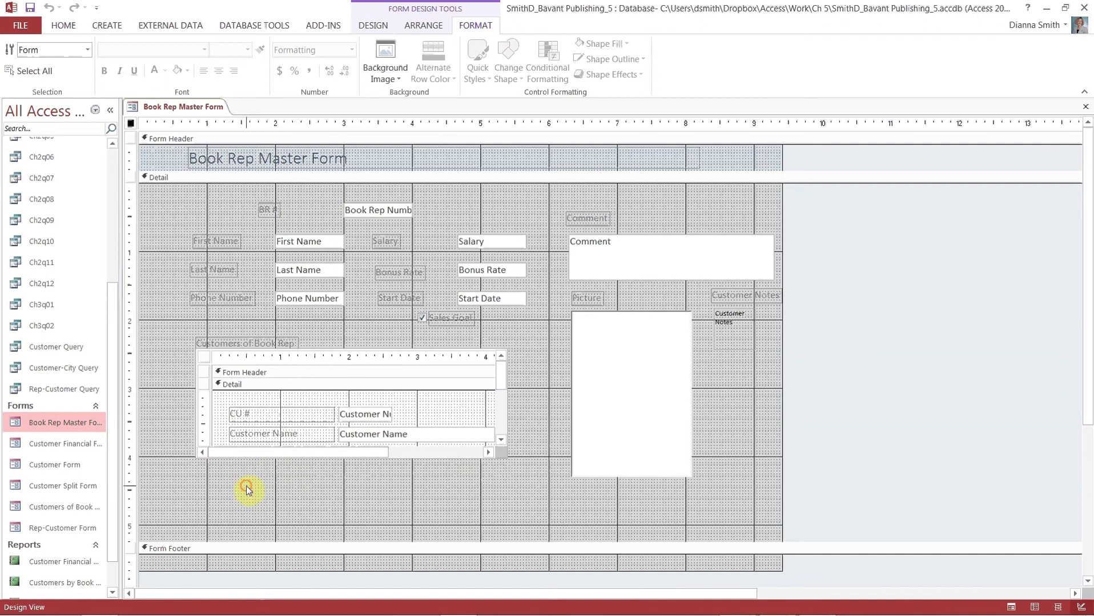
pyautogui.click(200, 435)
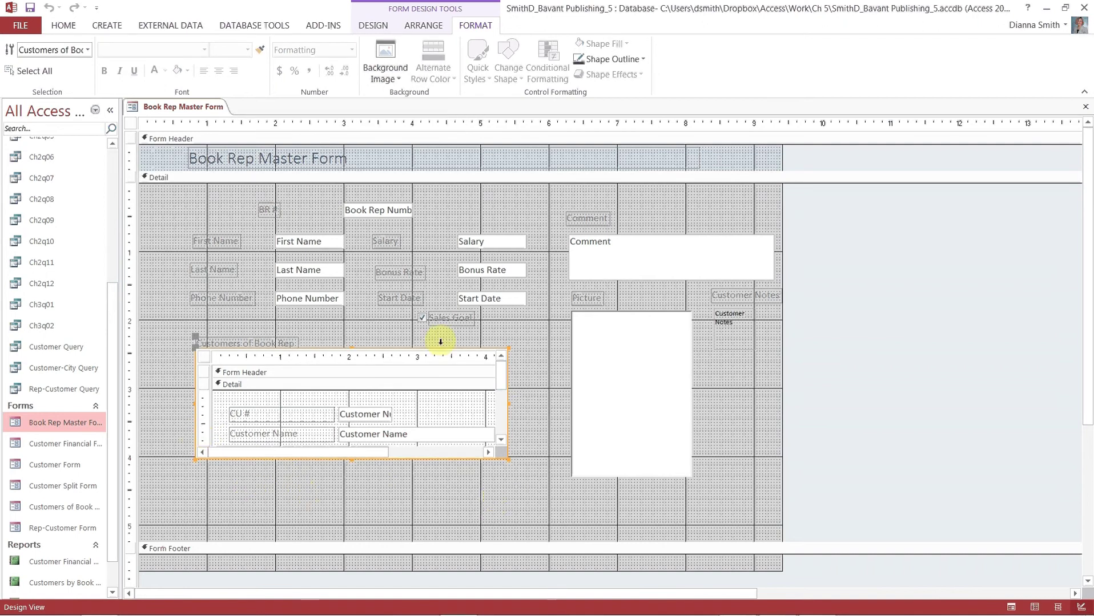
pyautogui.click(286, 466)
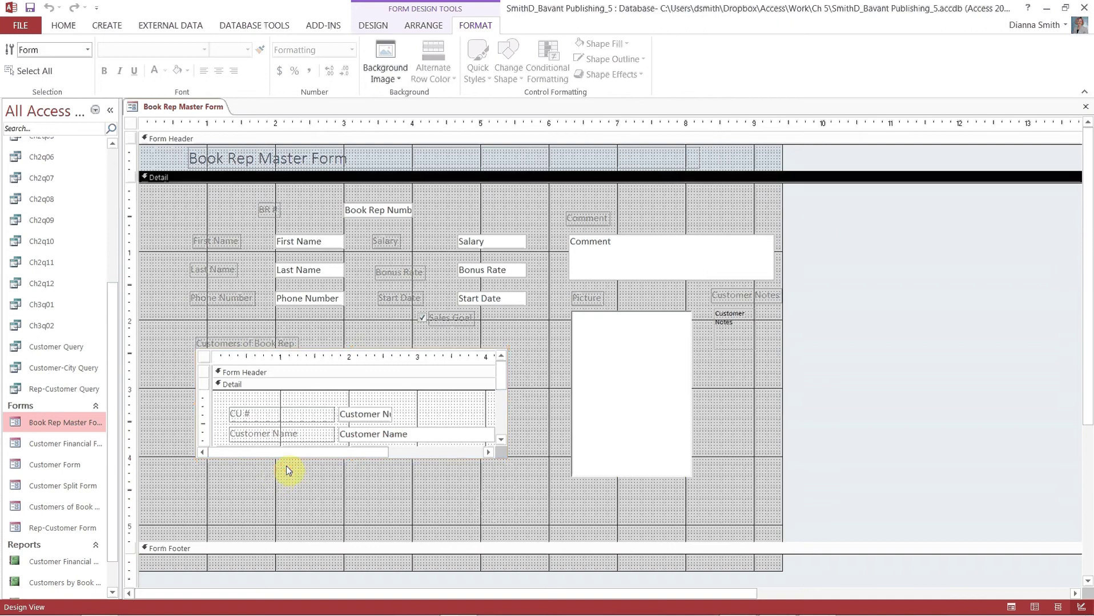
pyautogui.click(360, 454)
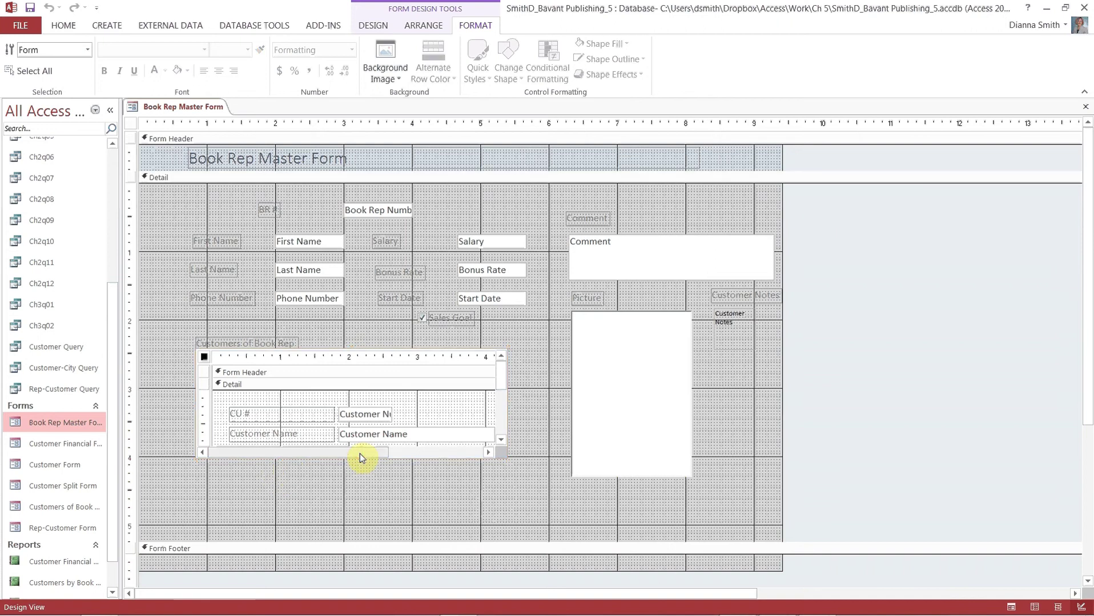
pyautogui.click(363, 488)
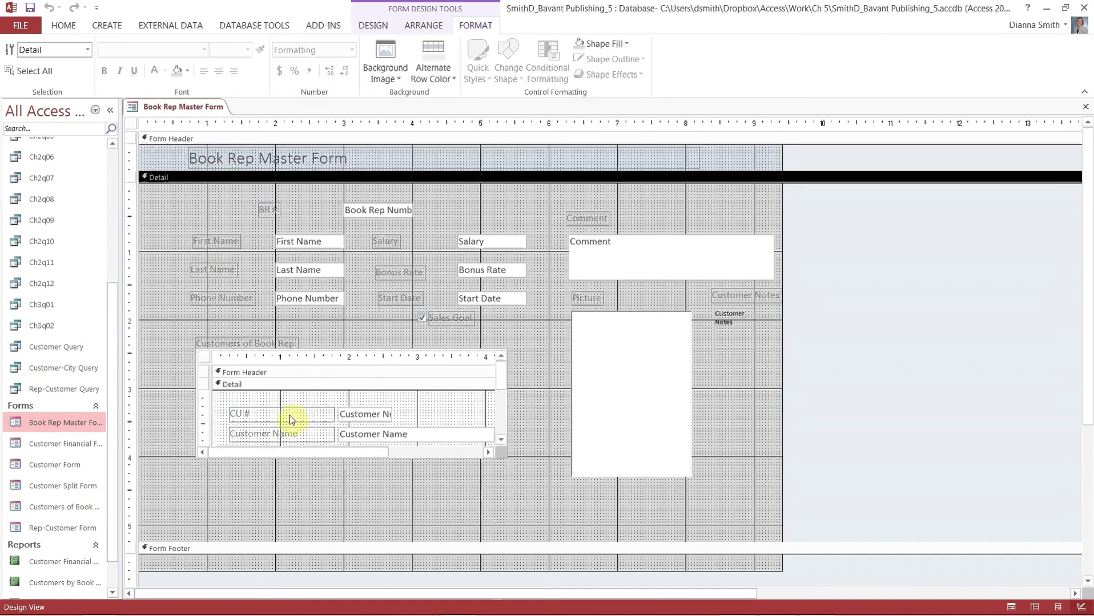
# Widen the Customers of Book Rep subform control toward the picture field, to about 5 inches
pyautogui.click(262, 361)
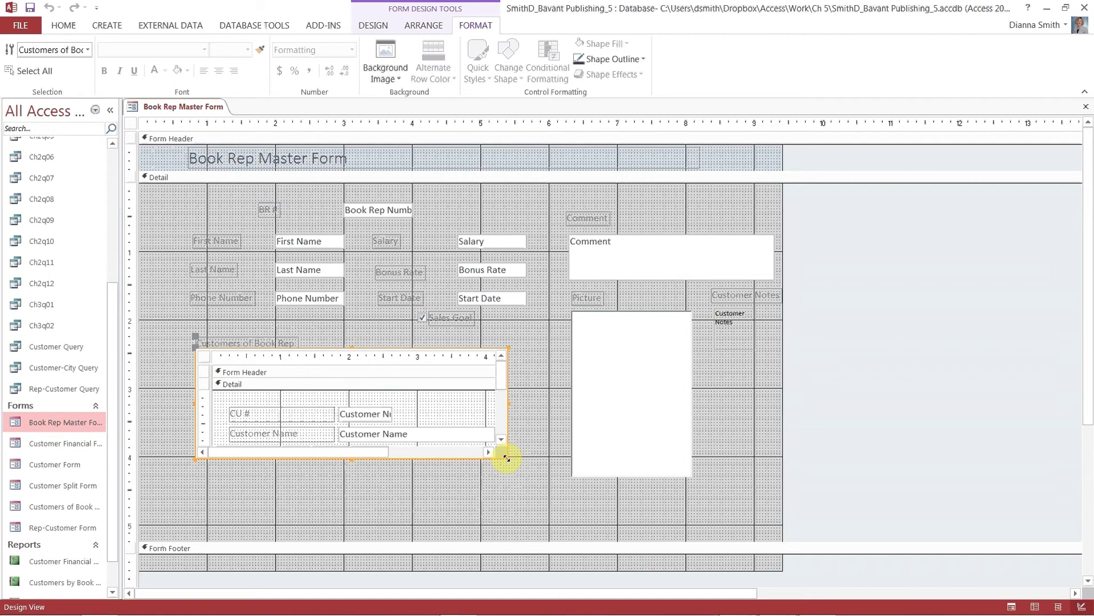
pyautogui.moveTo(506, 459); pyautogui.dragTo(535, 460)
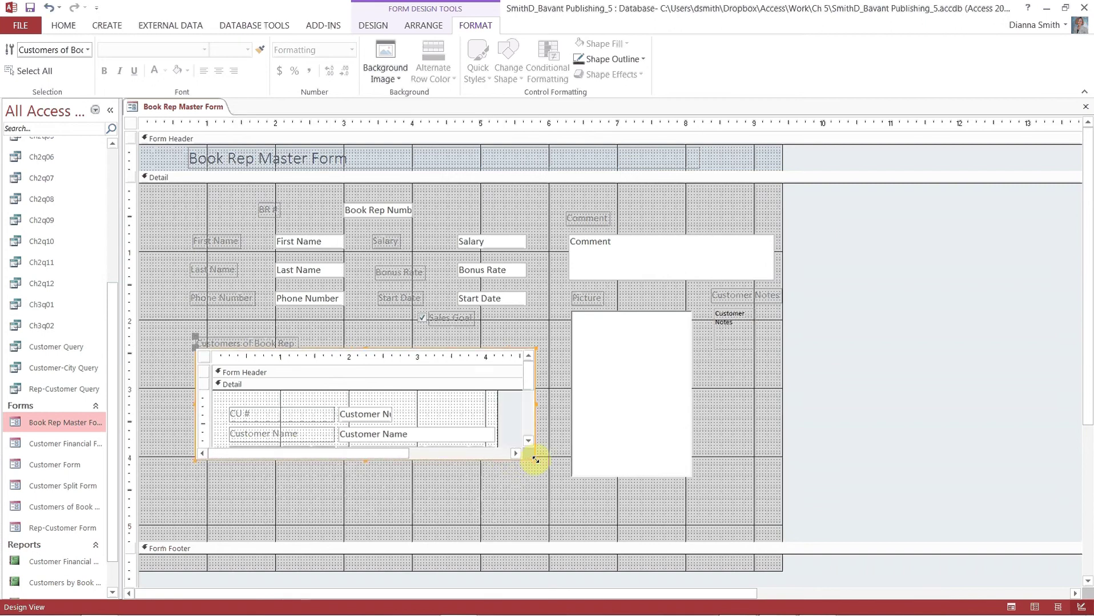
pyautogui.click(381, 455)
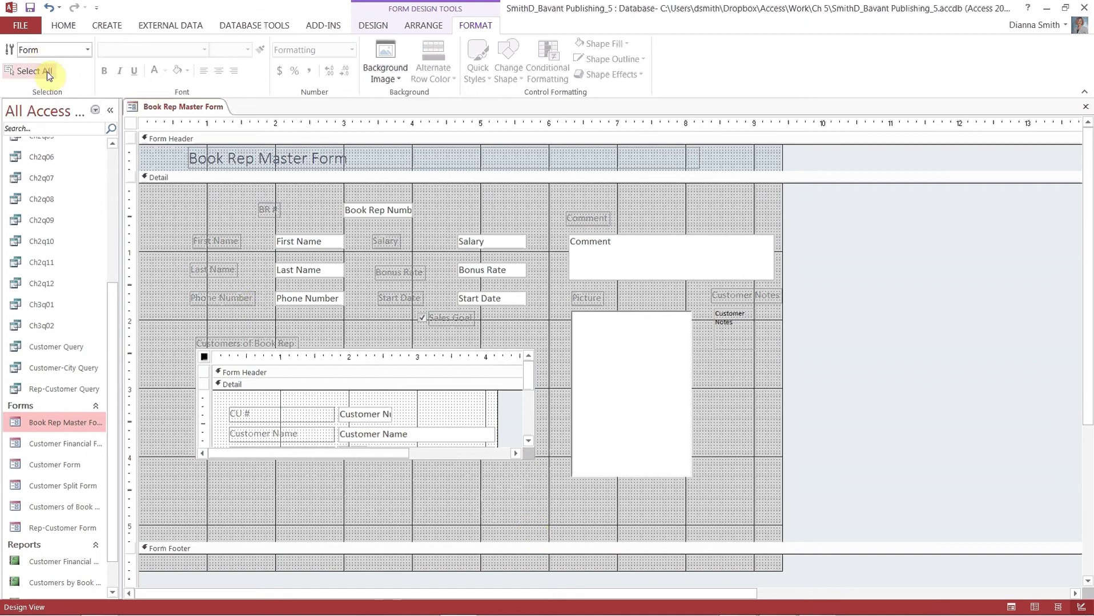
pyautogui.click(88, 50)
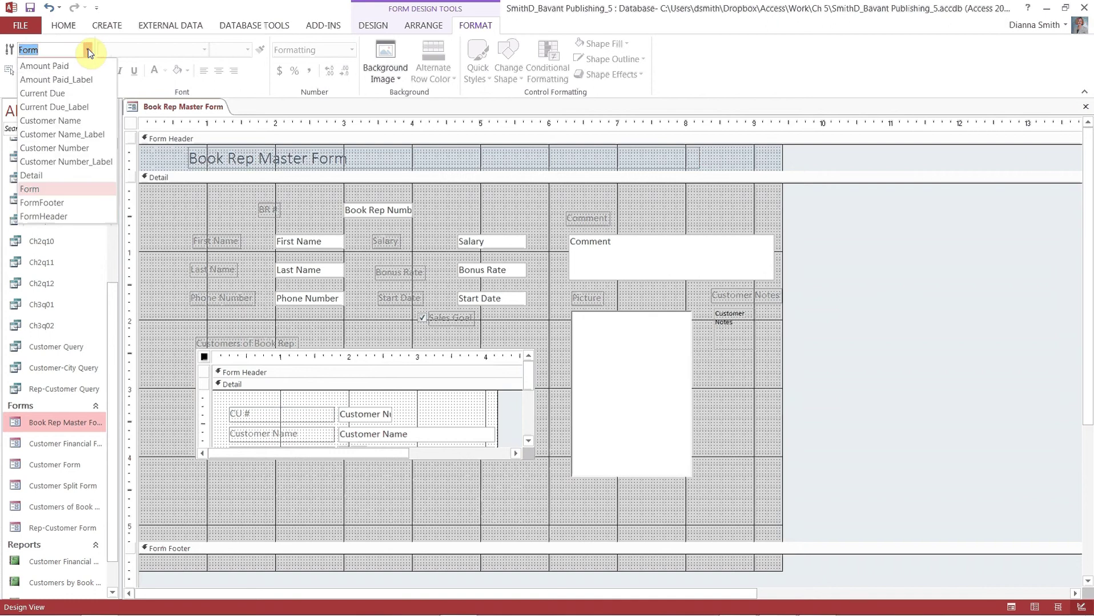
pyautogui.click(88, 49)
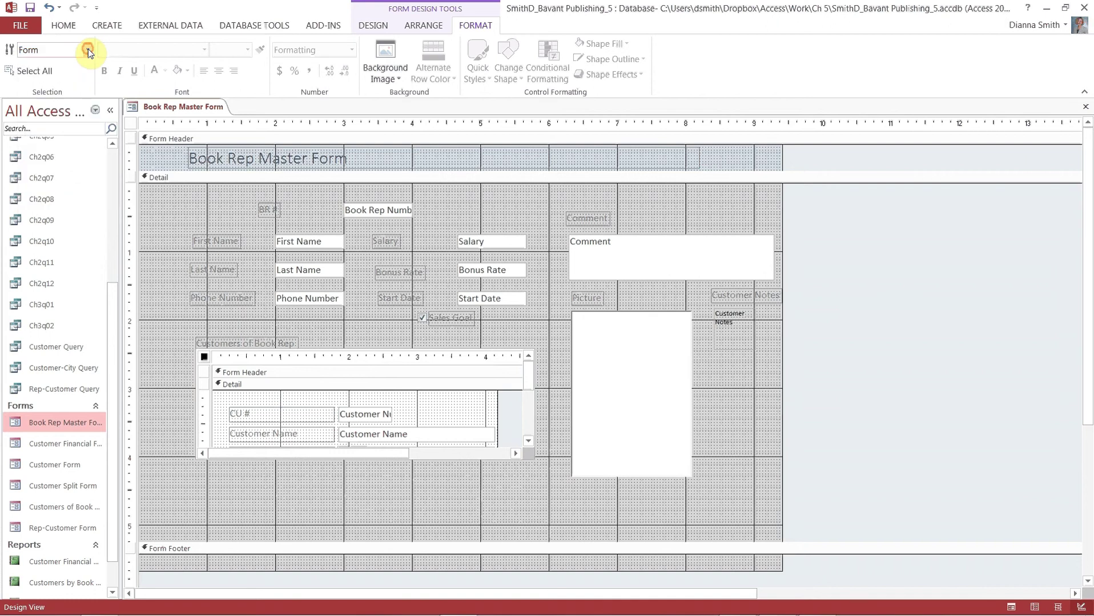
# Show the master form in Form View and check whether the subform still needs horizontal scrolling to show its columns
pyautogui.click(62, 27)
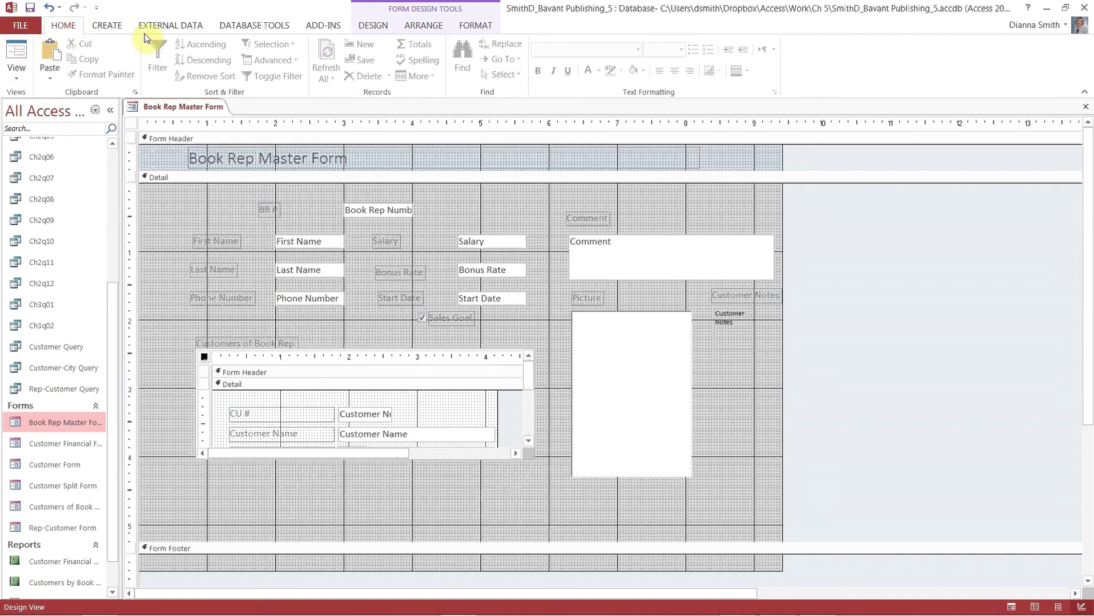
pyautogui.click(17, 54)
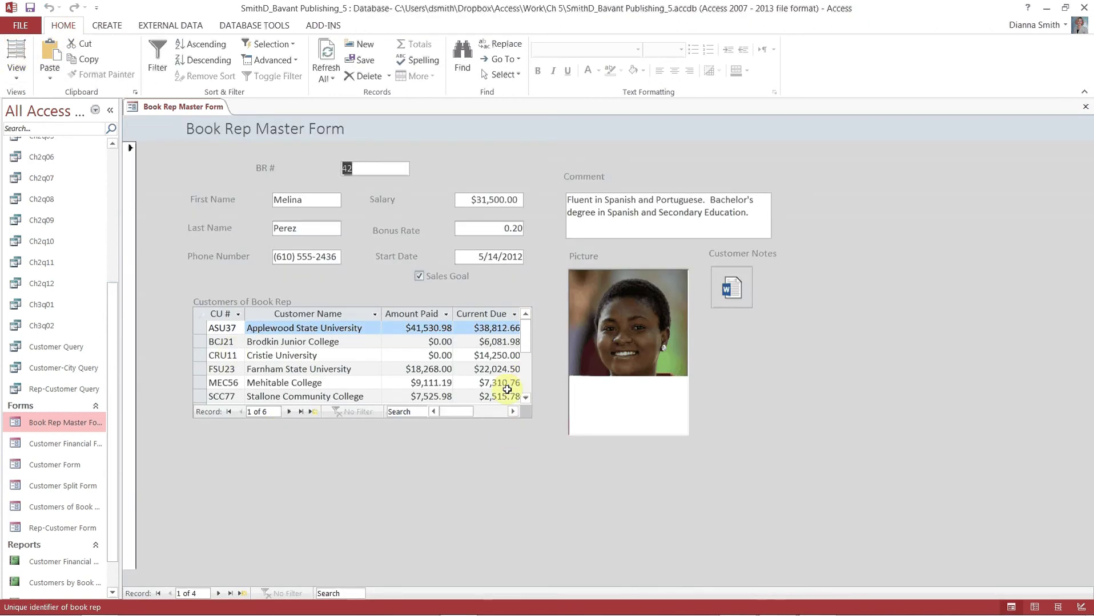
pyautogui.click(464, 413)
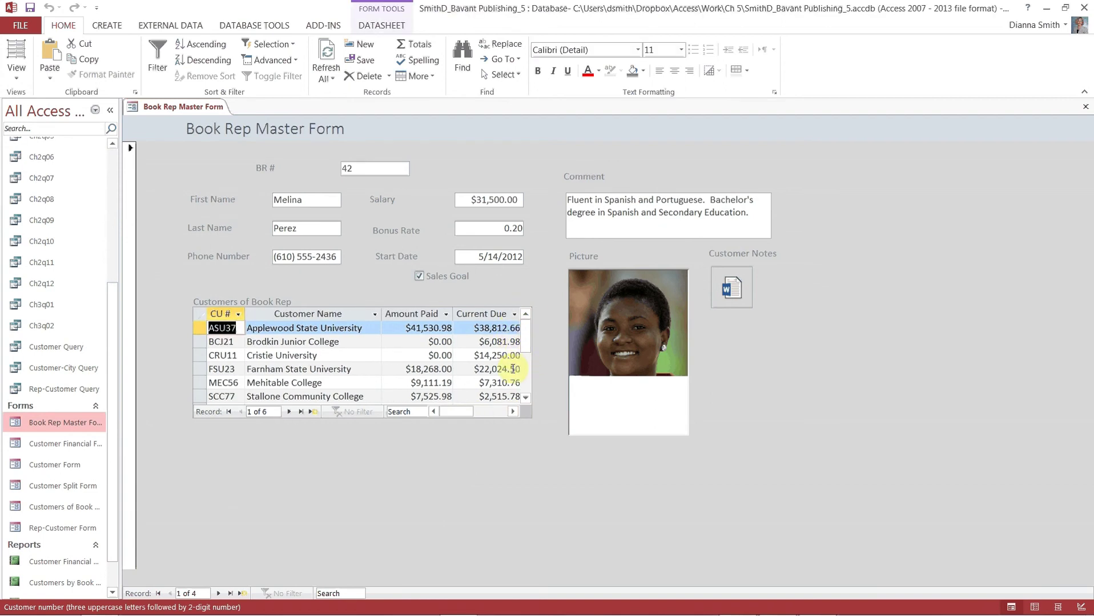
pyautogui.moveTo(459, 413); pyautogui.dragTo(438, 419)
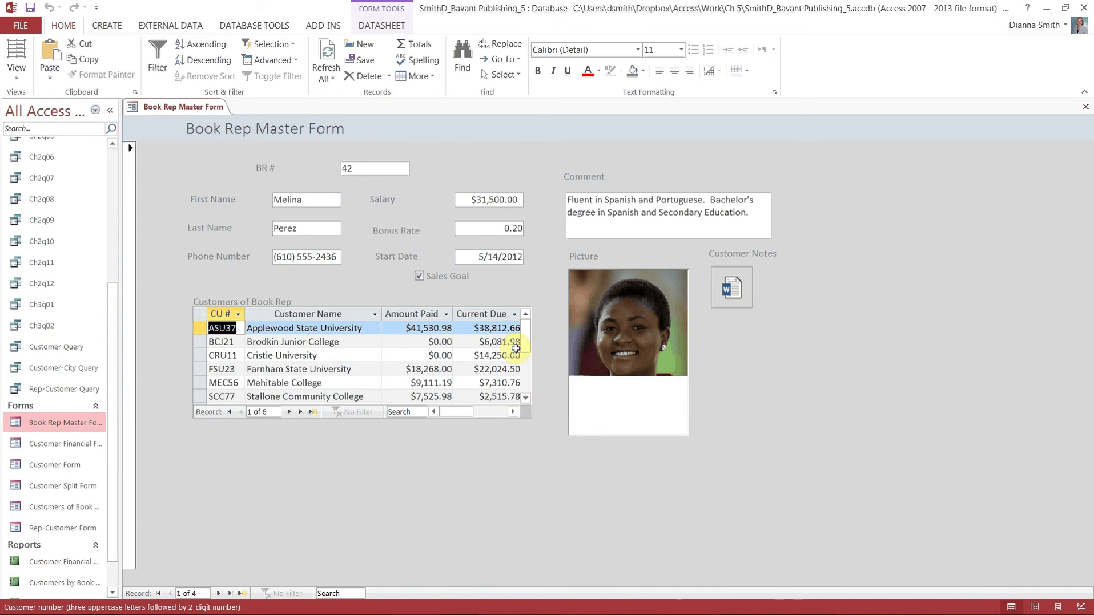
# Enlarge the Customers of Book Rep subform slightly in Layout View so all its columns fit without horizontal scrolling
pyautogui.click(17, 57)
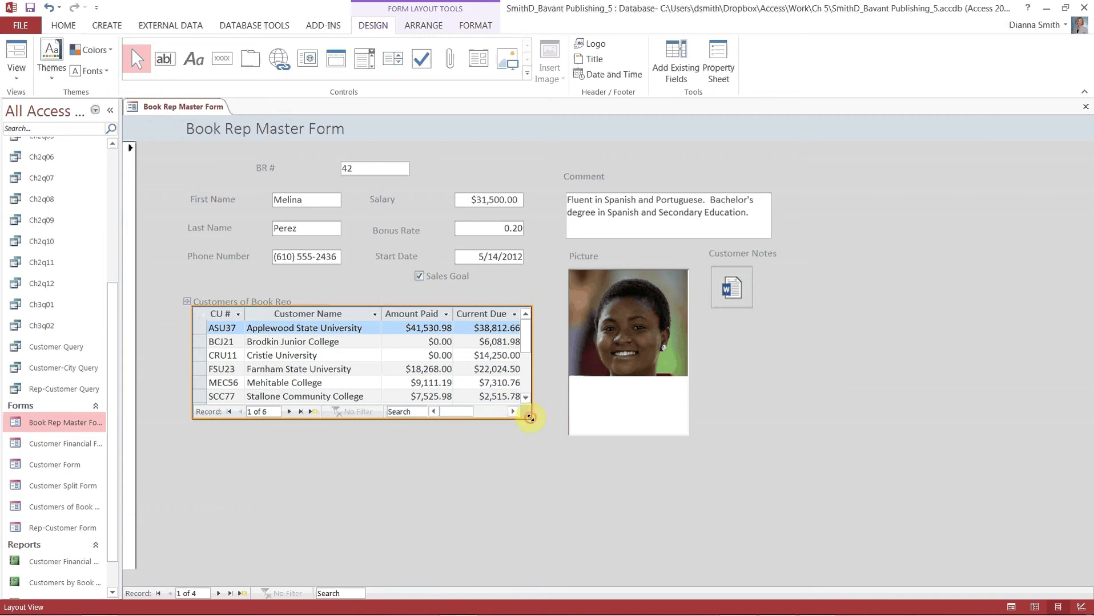
pyautogui.moveTo(532, 419); pyautogui.dragTo(536, 421)
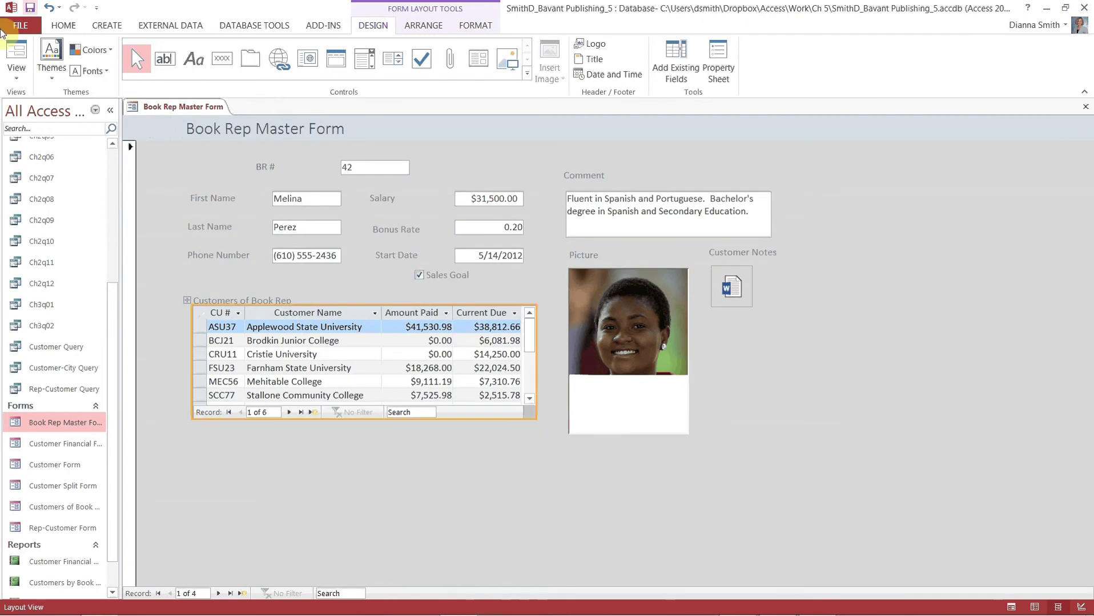
# Check the resized subform in Form View, stepping through its customer records to the last one
pyautogui.click(17, 54)
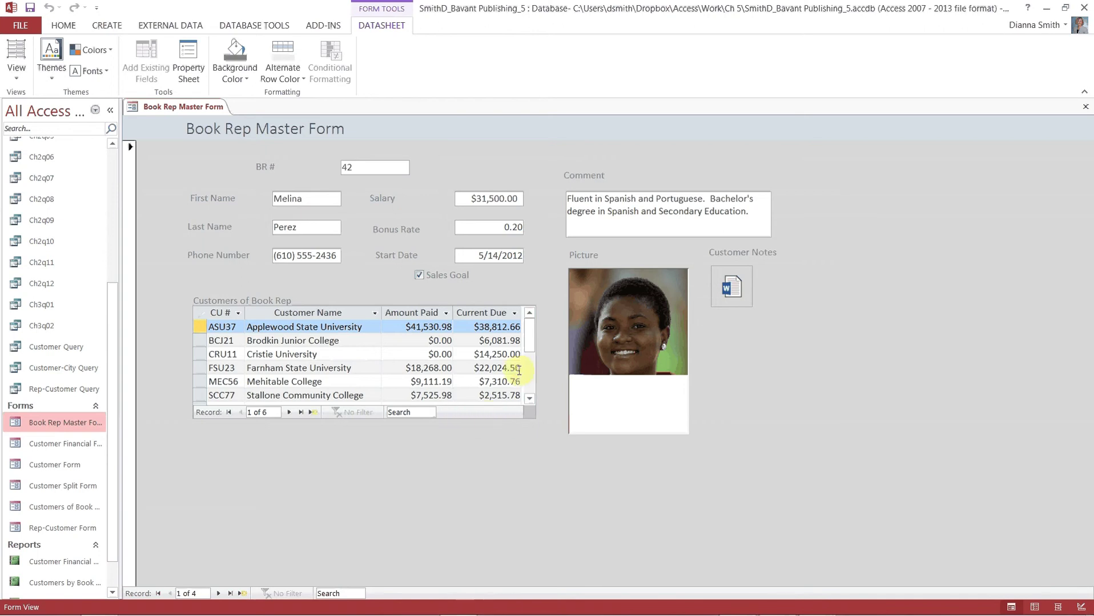
pyautogui.click(526, 346)
pyautogui.moveTo(526, 345)
pyautogui.mouseDown()
pyautogui.moveTo(528, 384)
pyautogui.moveTo(533, 334)
pyautogui.moveTo(529, 393)
pyautogui.moveTo(529, 334)
pyautogui.mouseUp()
pyautogui.click(291, 415)
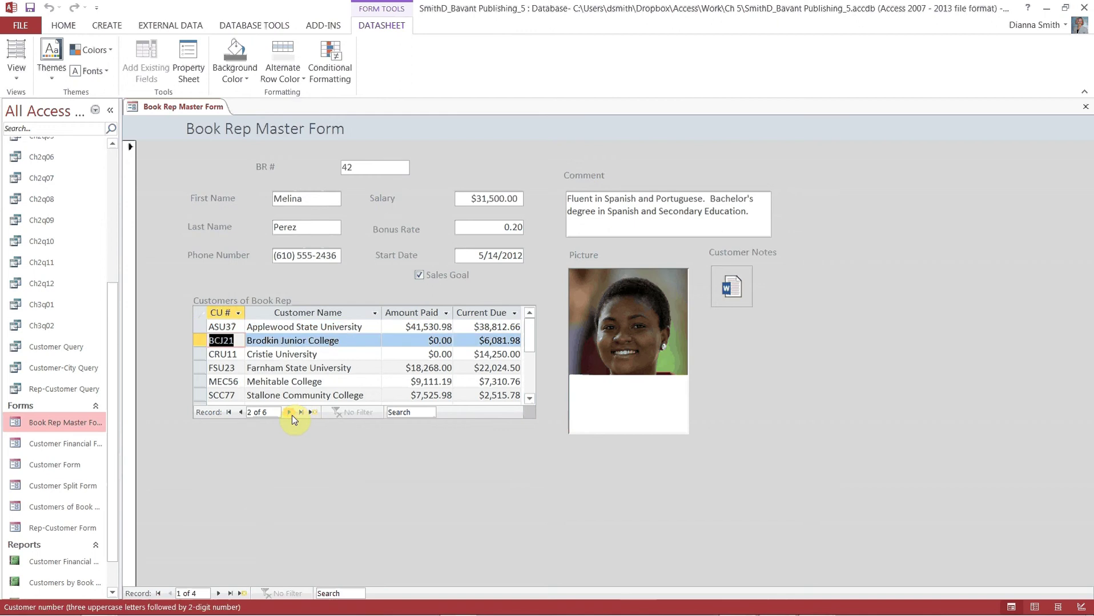
pyautogui.click(291, 415)
pyautogui.click(291, 415)
pyautogui.click(291, 415)
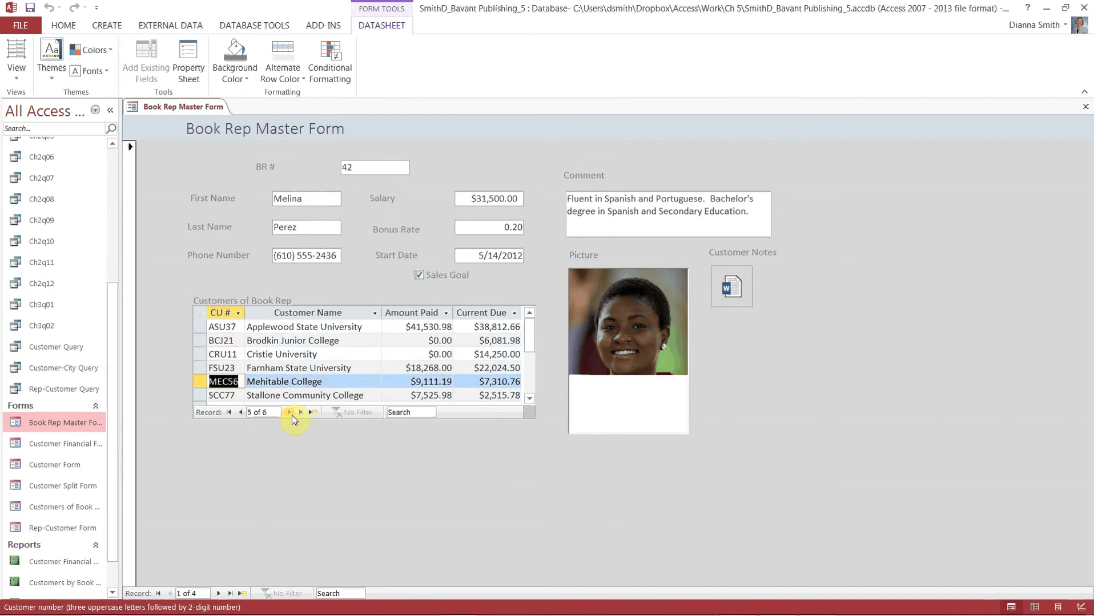
pyautogui.click(291, 415)
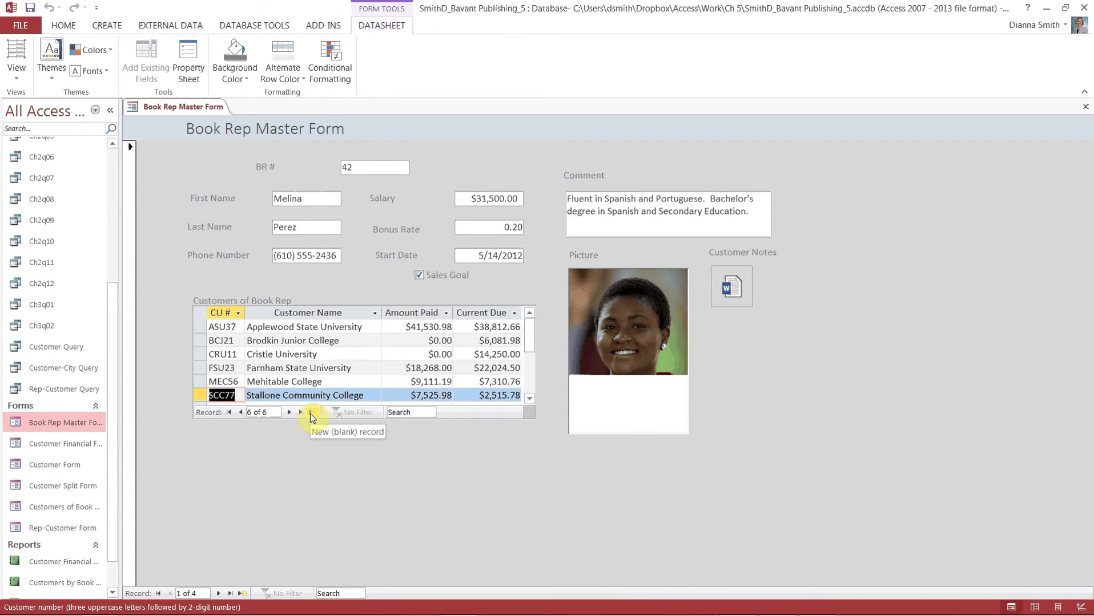
# Return the Book Rep Master Form to Design View
pyautogui.click(634, 406)
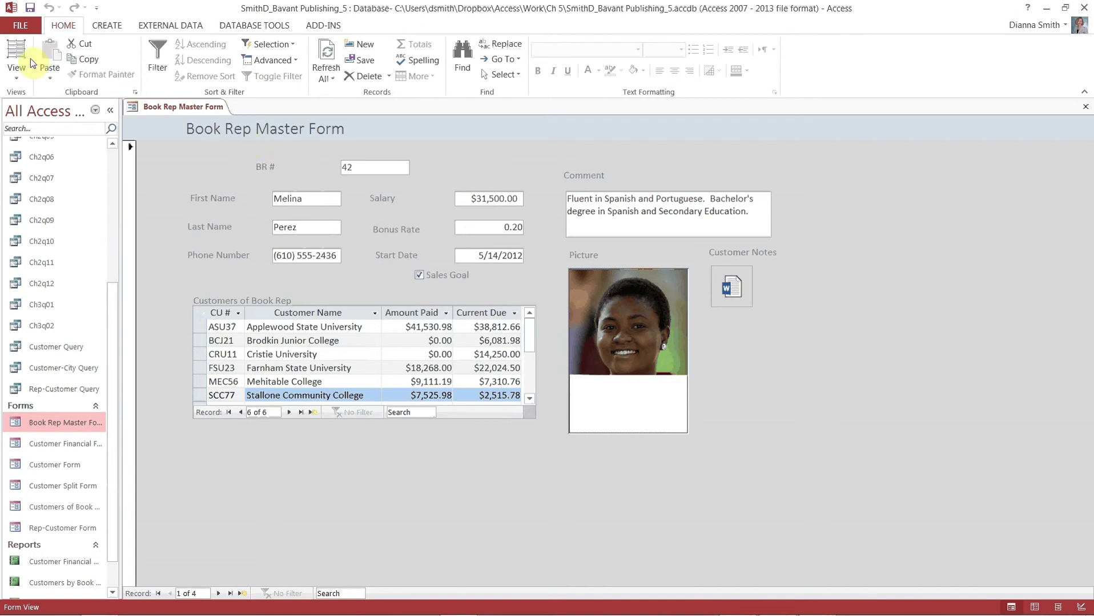
pyautogui.click(12, 83)
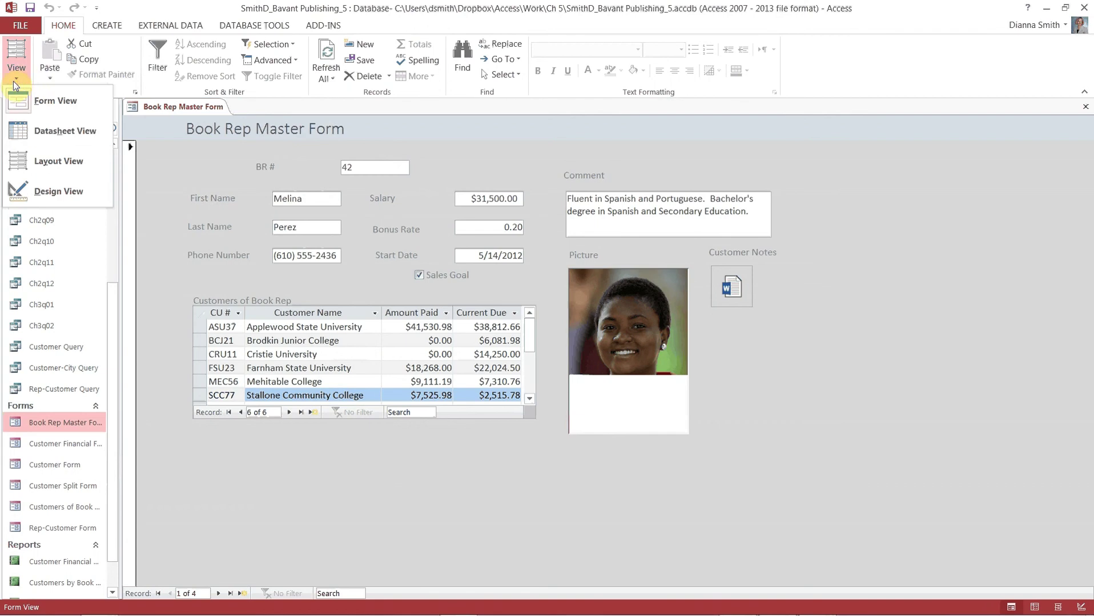
pyautogui.click(45, 194)
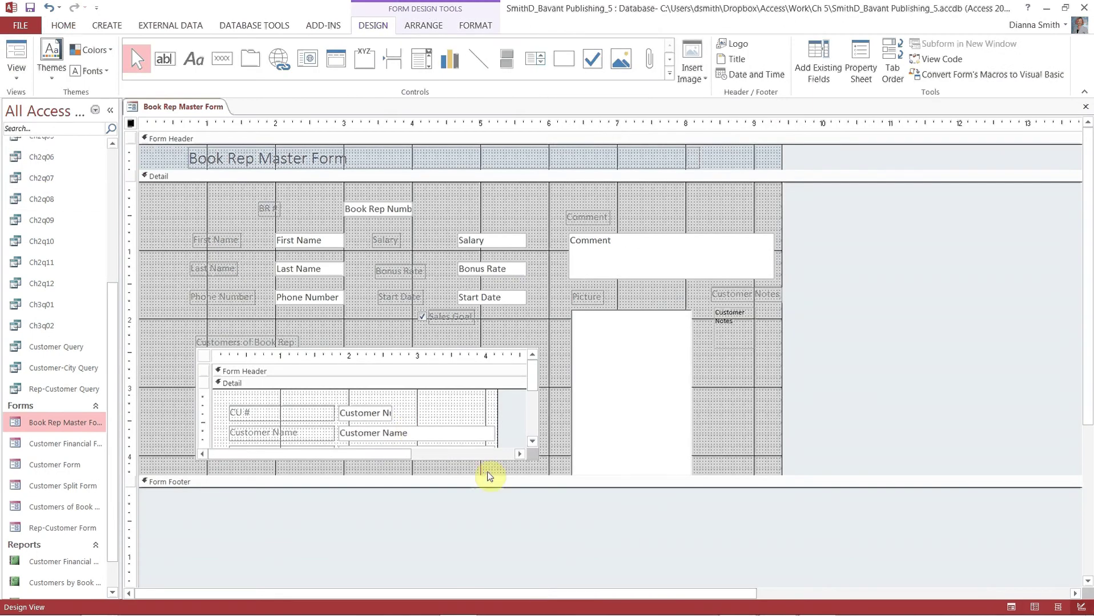
# Open up the form footer to about 0.5 inch tall and lengthen the Detail section to about 4.6 inches, below the Picture control
pyautogui.click(586, 442)
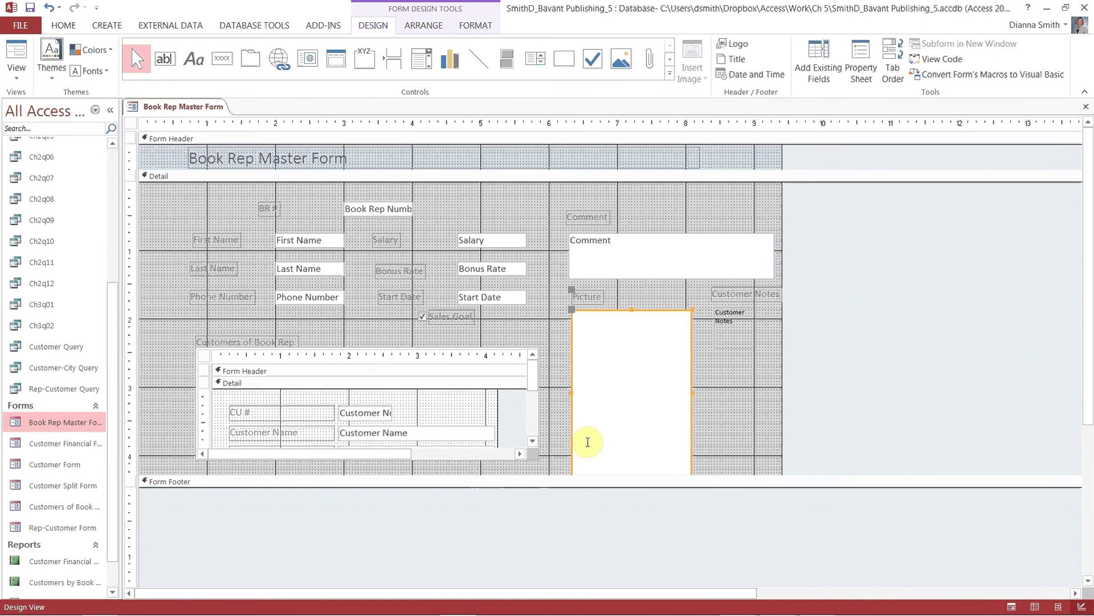
pyautogui.click(613, 485)
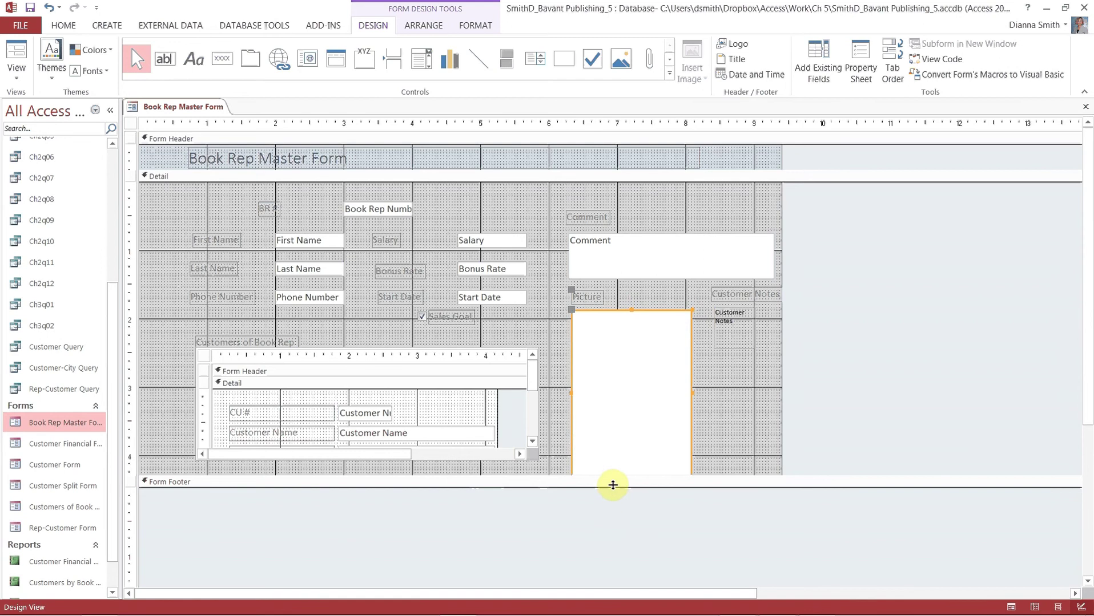
pyautogui.moveTo(612, 485); pyautogui.dragTo(619, 524)
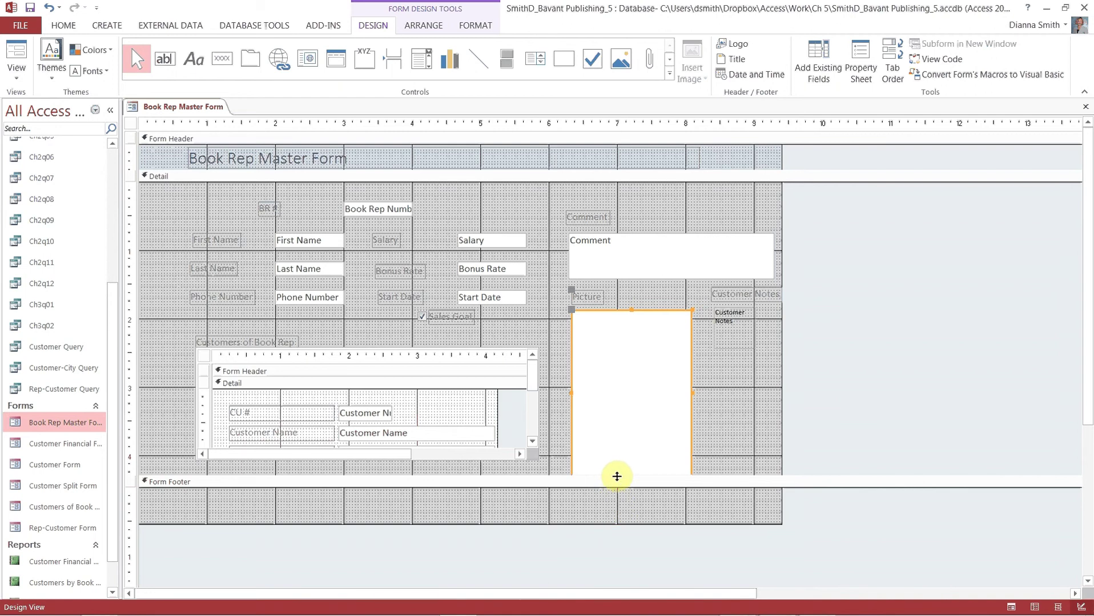
pyautogui.moveTo(616, 476); pyautogui.dragTo(617, 495)
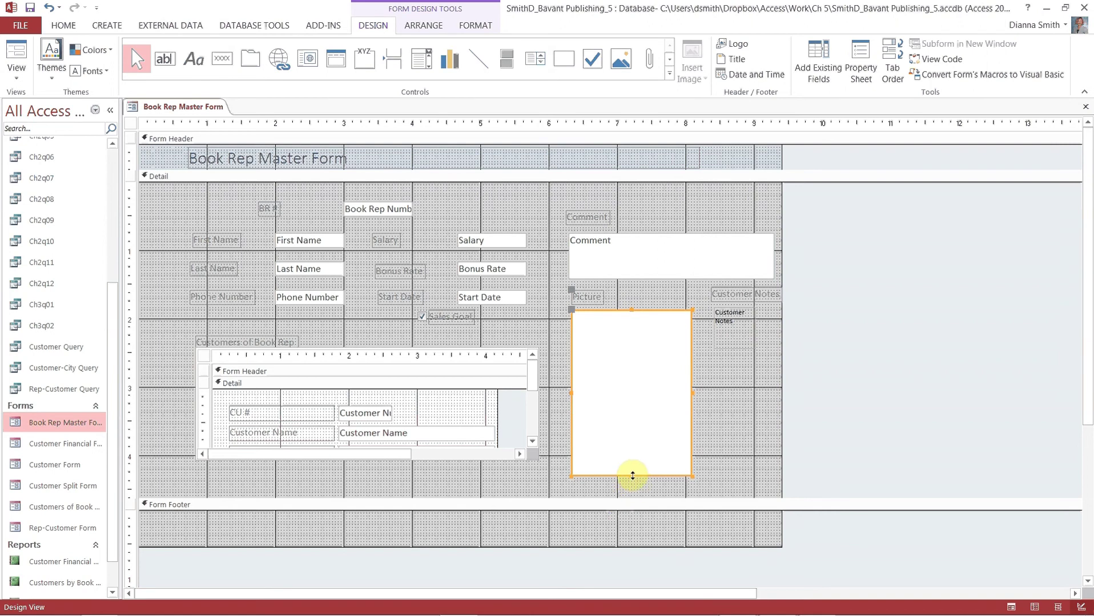
# Shorten the Picture control to about 2.1 inches tall and preview it in Form View
pyautogui.moveTo(633, 475); pyautogui.dragTo(637, 456)
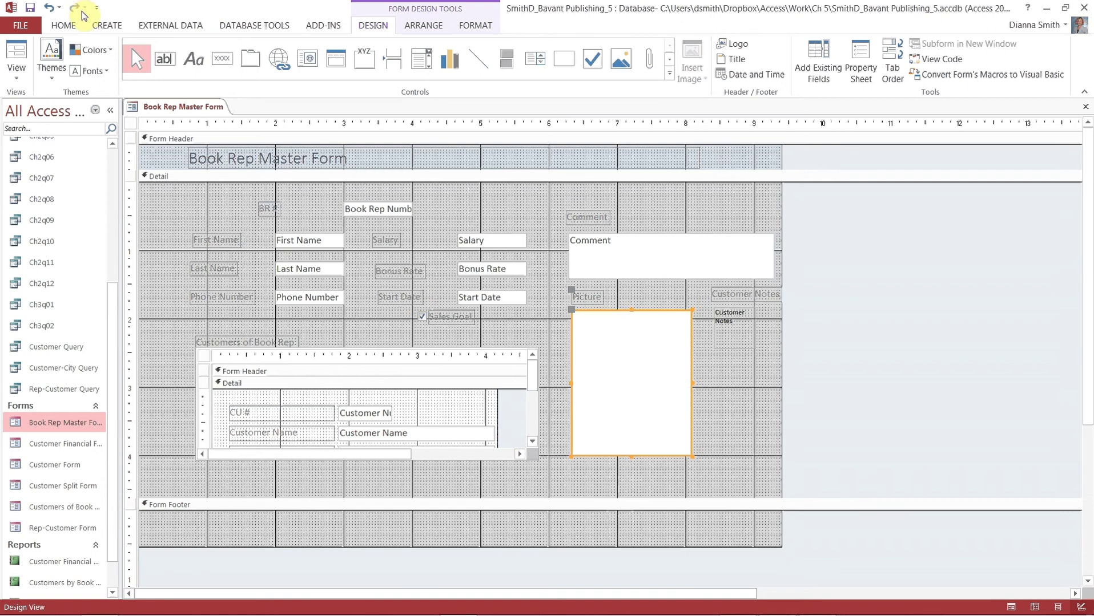
pyautogui.click(14, 67)
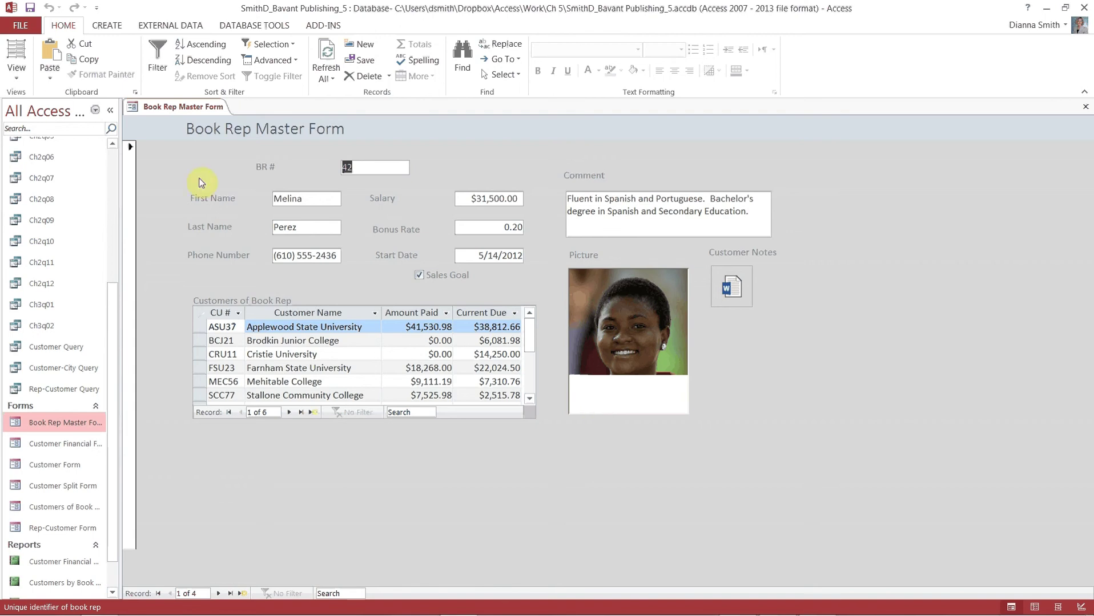
# Shorten the Picture control to about 1.75 inches tall in Design View and check it in Form View through the last book rep record
pyautogui.click(13, 50)
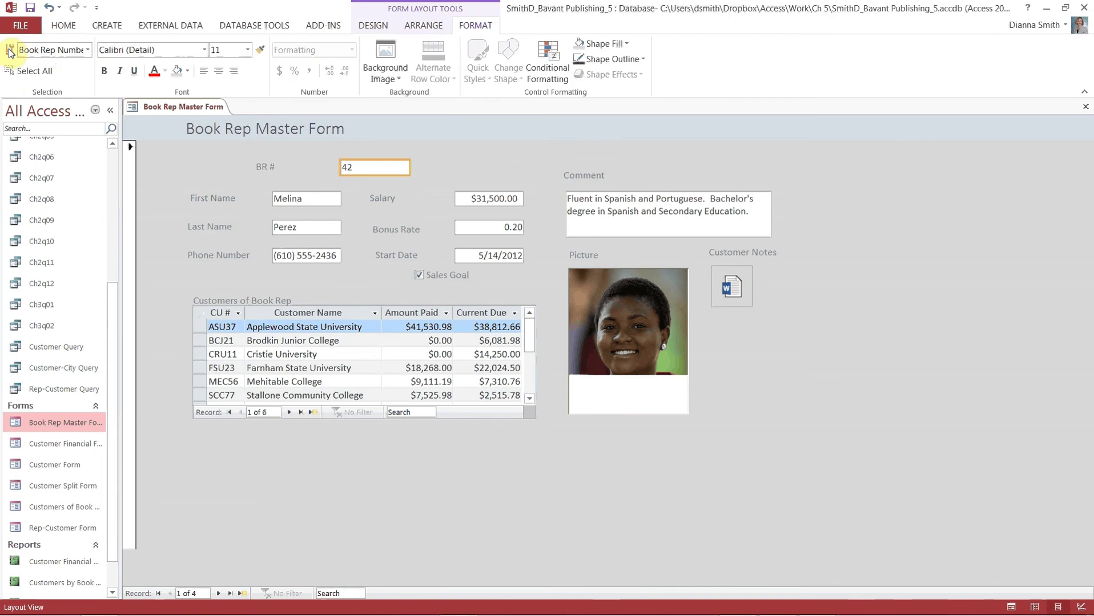
pyautogui.click(64, 26)
pyautogui.click(20, 79)
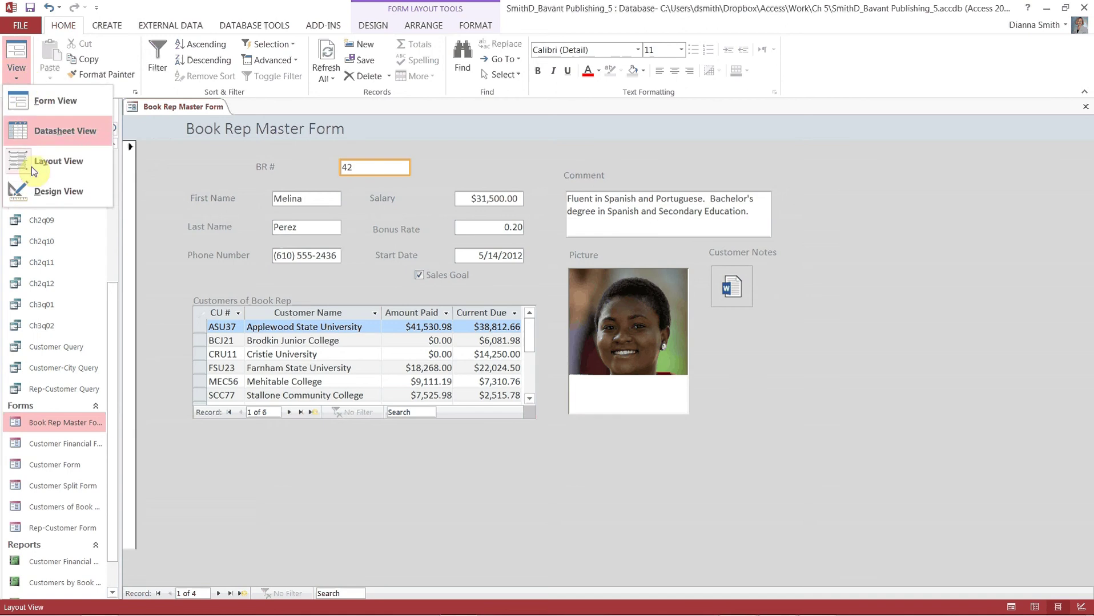
pyautogui.click(54, 191)
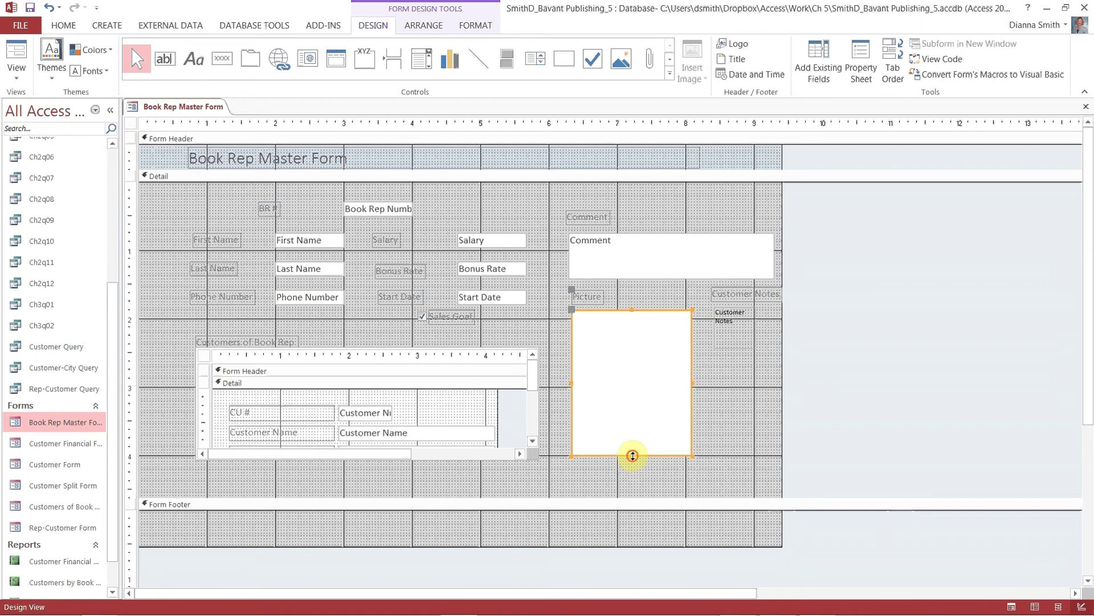
pyautogui.moveTo(632, 456); pyautogui.dragTo(635, 429)
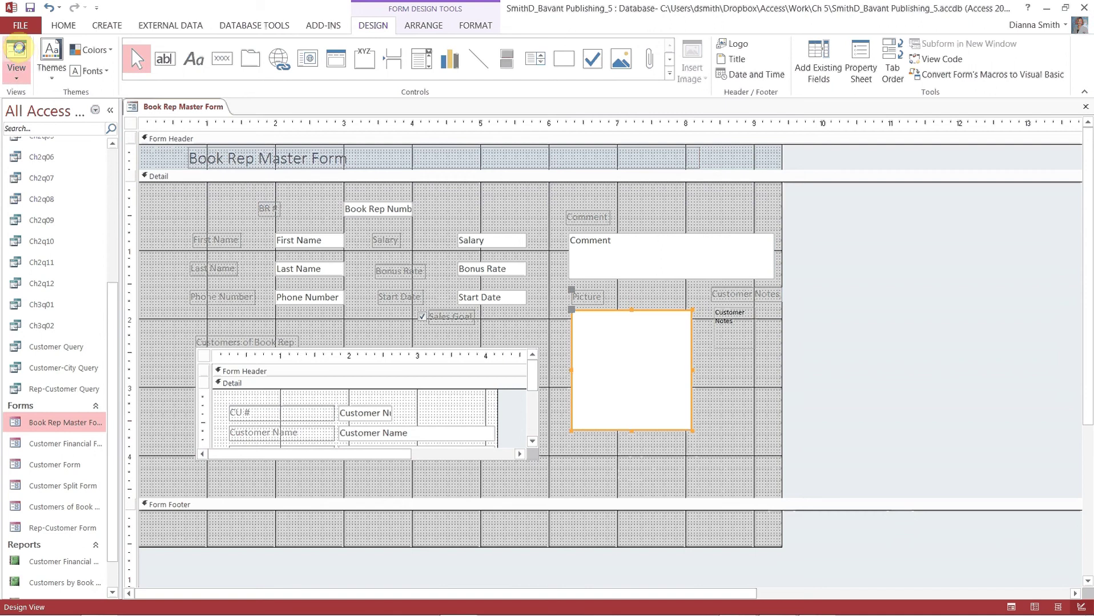
pyautogui.click(17, 54)
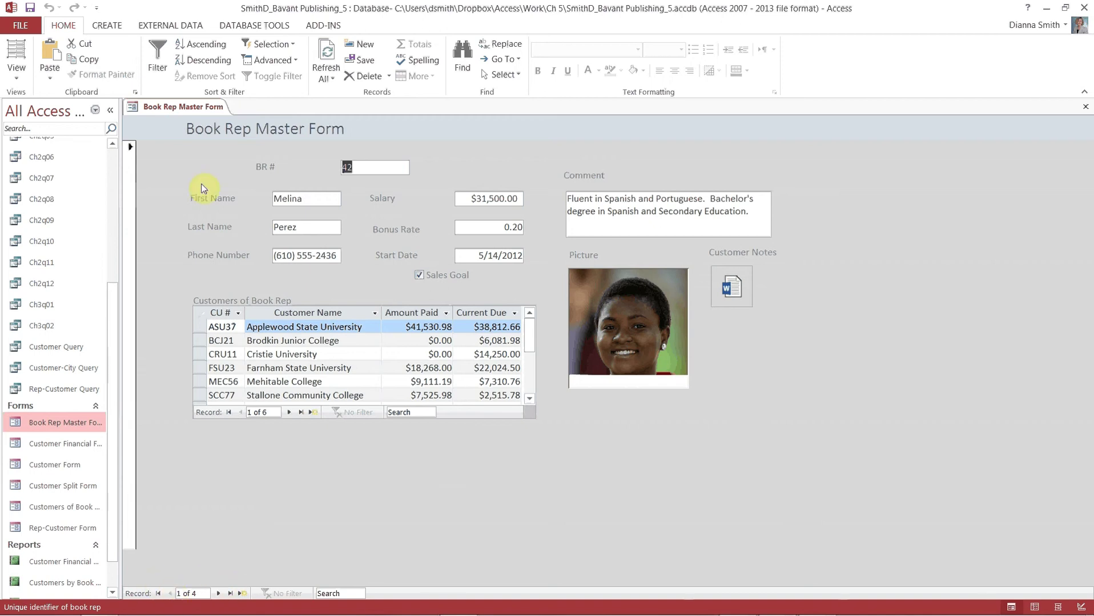
pyautogui.click(217, 594)
pyautogui.click(219, 595)
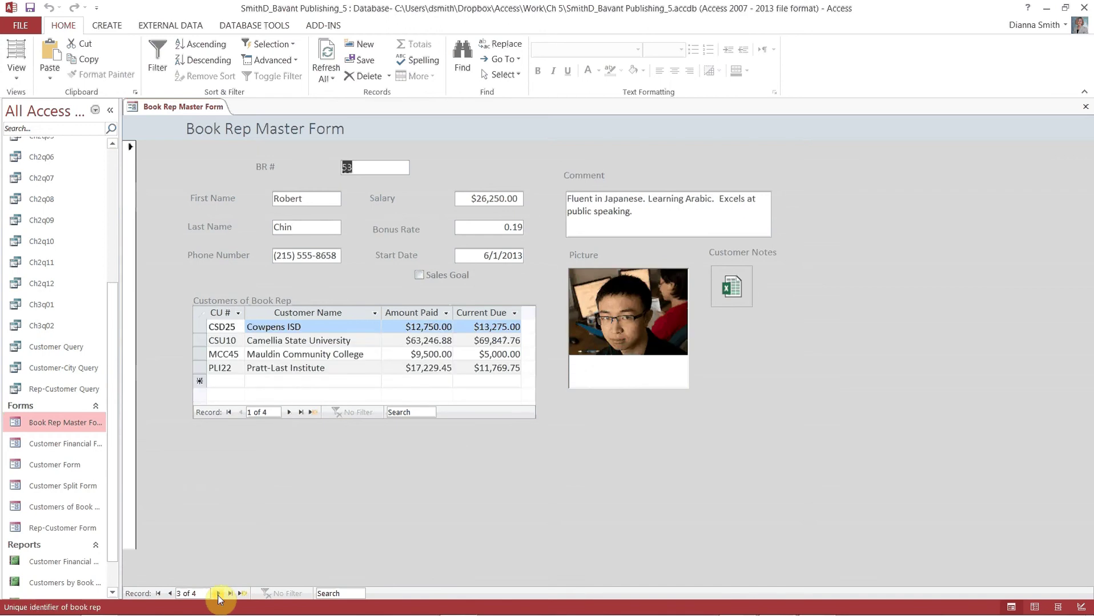
pyautogui.click(219, 594)
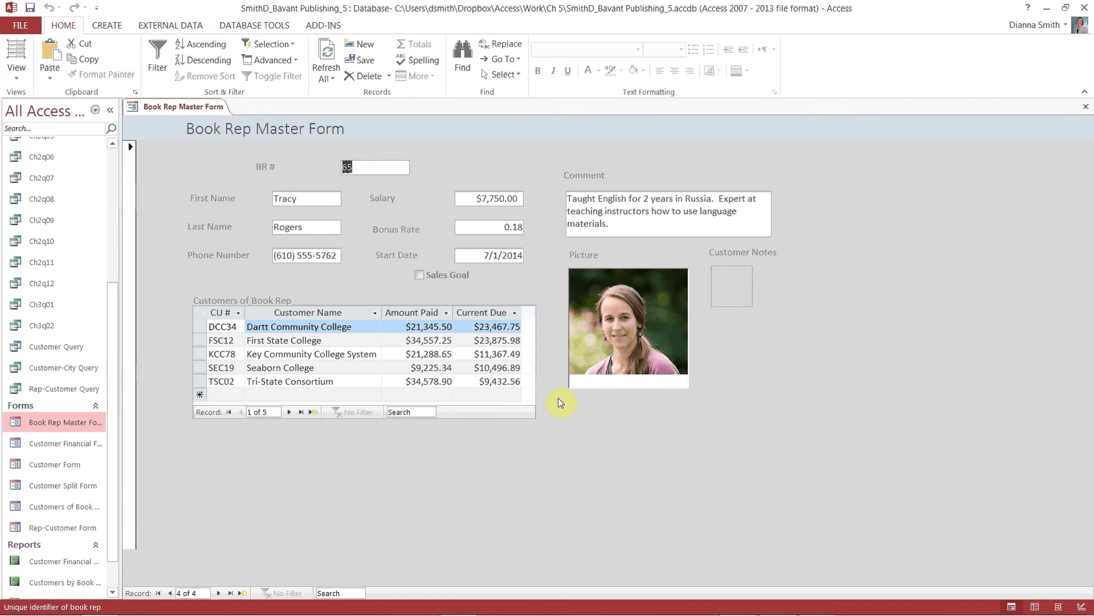
# Return to Design View and shorten the Picture control to about 1.5 inches tall
pyautogui.click(18, 59)
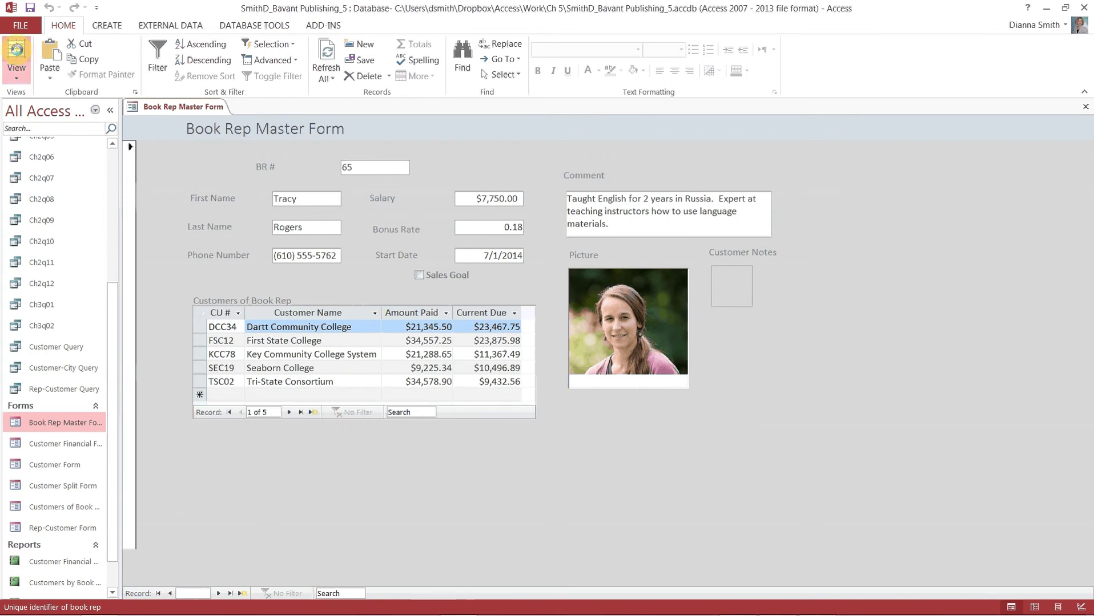
pyautogui.click(19, 80)
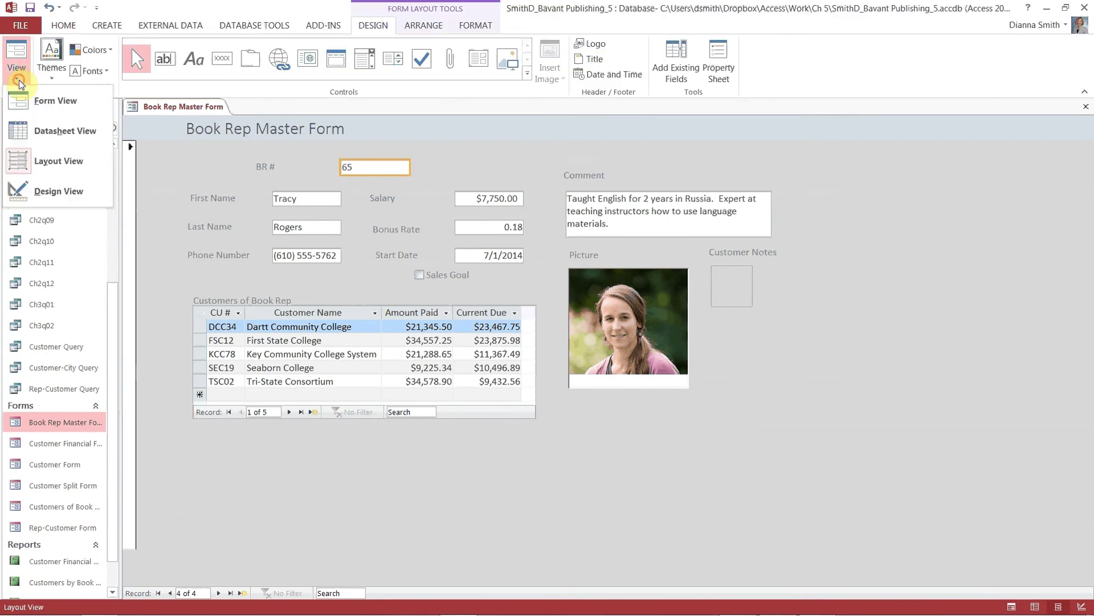
pyautogui.click(11, 193)
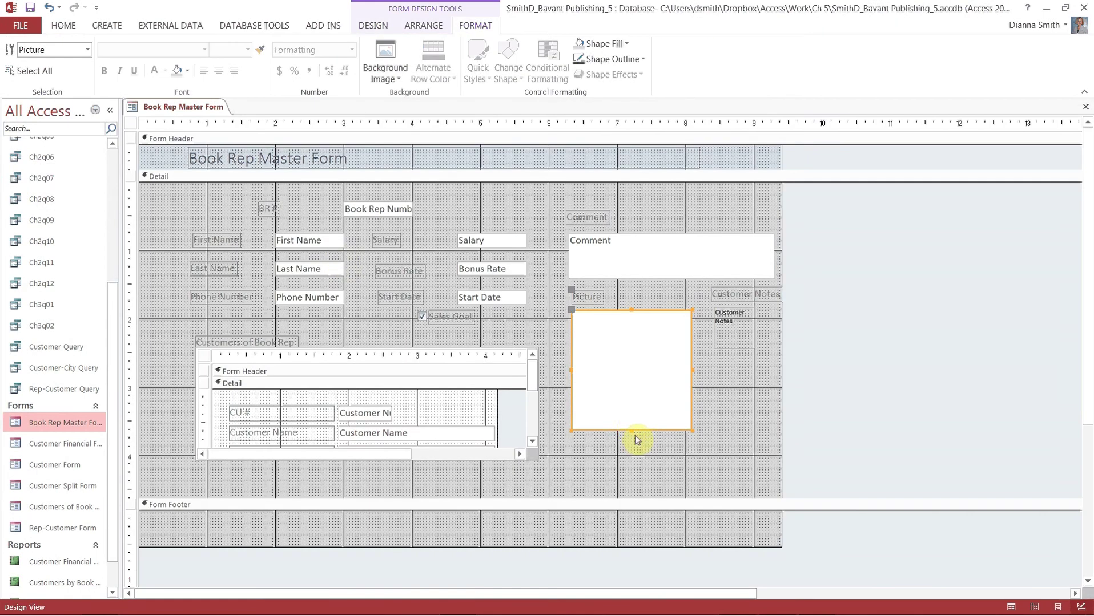
pyautogui.moveTo(631, 428); pyautogui.dragTo(632, 413)
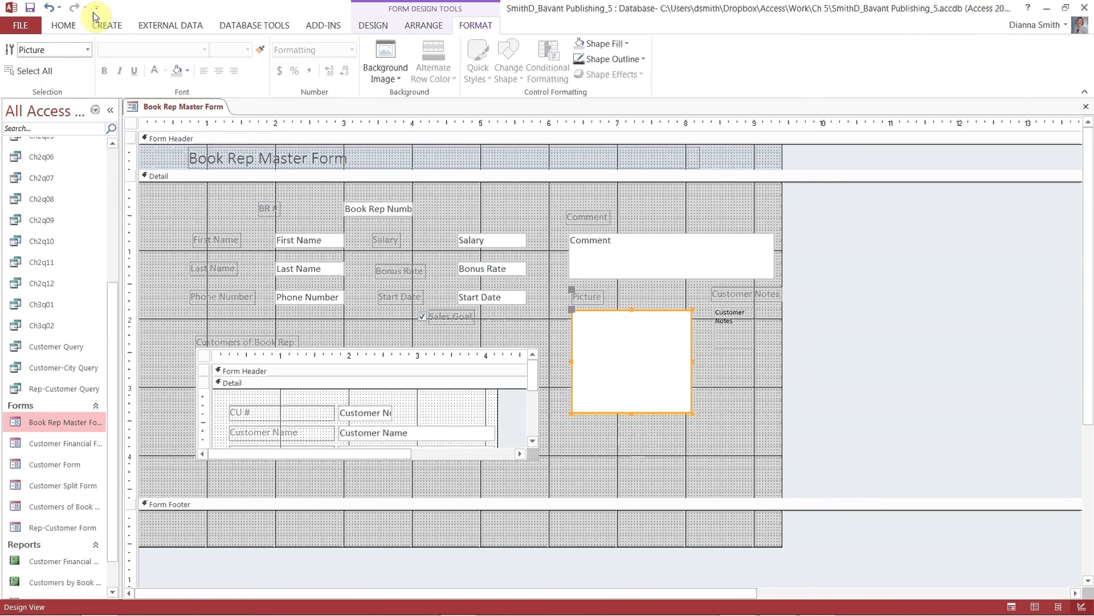
# Check in Form View how the pictures fit the shortened Picture control, moving back and forth among the first three book rep records
pyautogui.click(1012, 607)
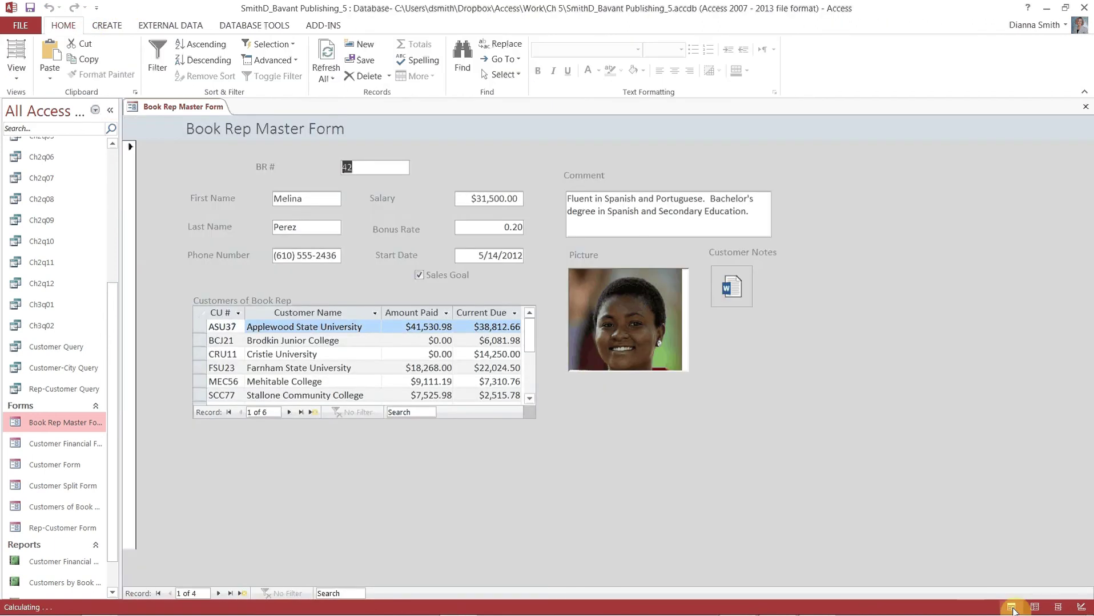
pyautogui.click(1083, 609)
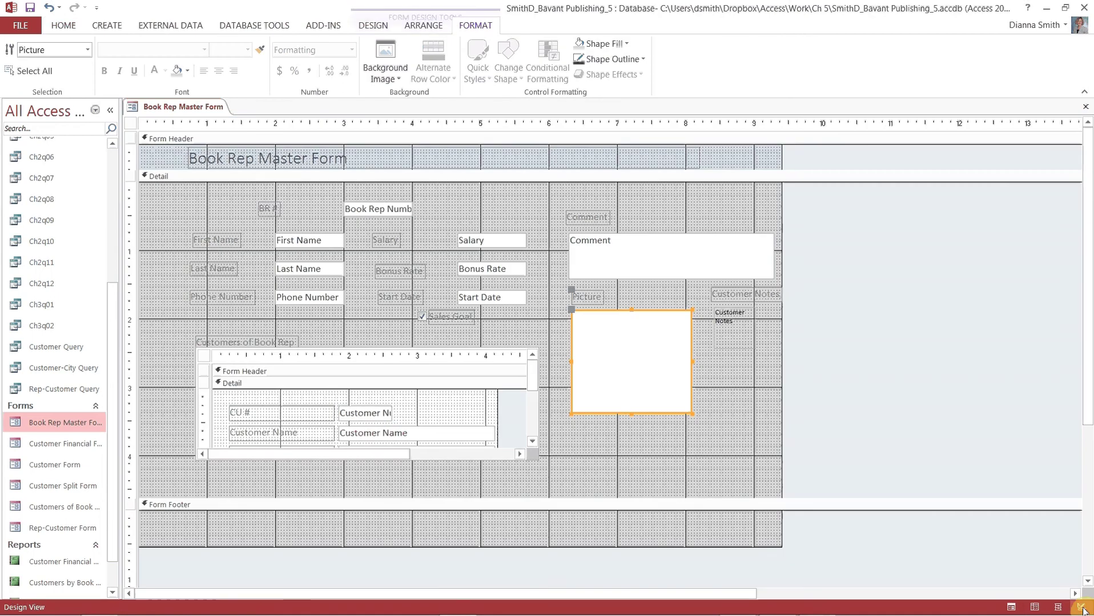
pyautogui.click(1012, 607)
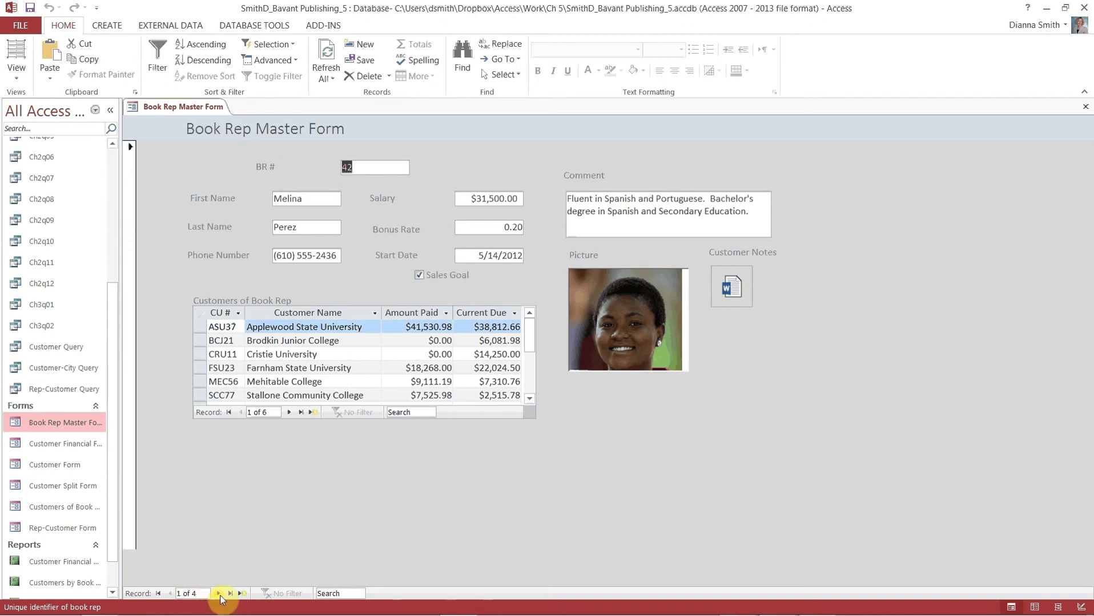
pyautogui.click(219, 594)
pyautogui.click(219, 594)
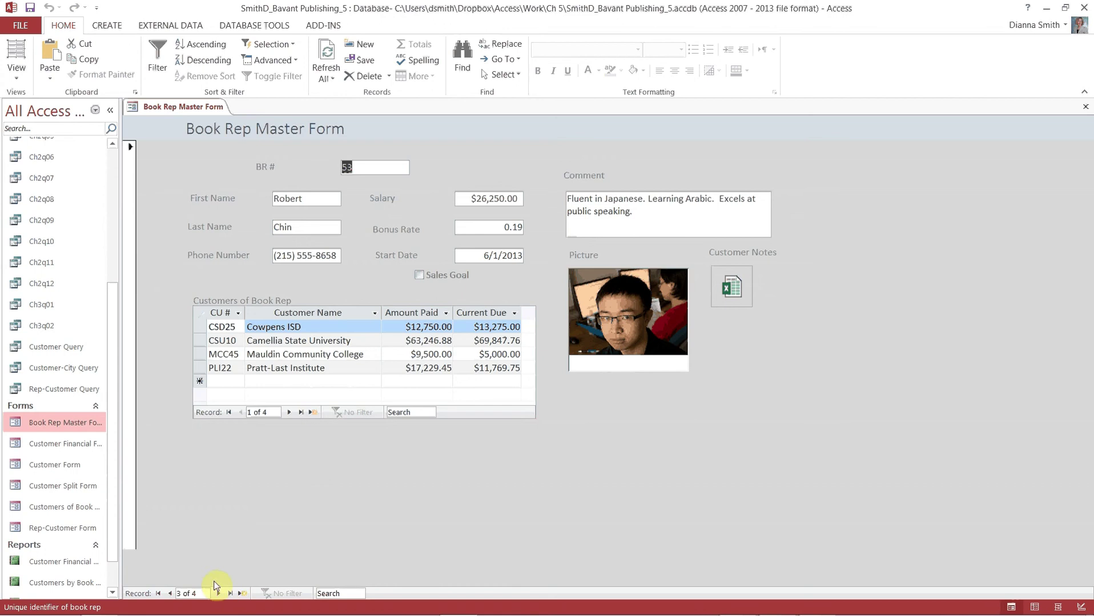
pyautogui.click(170, 596)
pyautogui.click(171, 595)
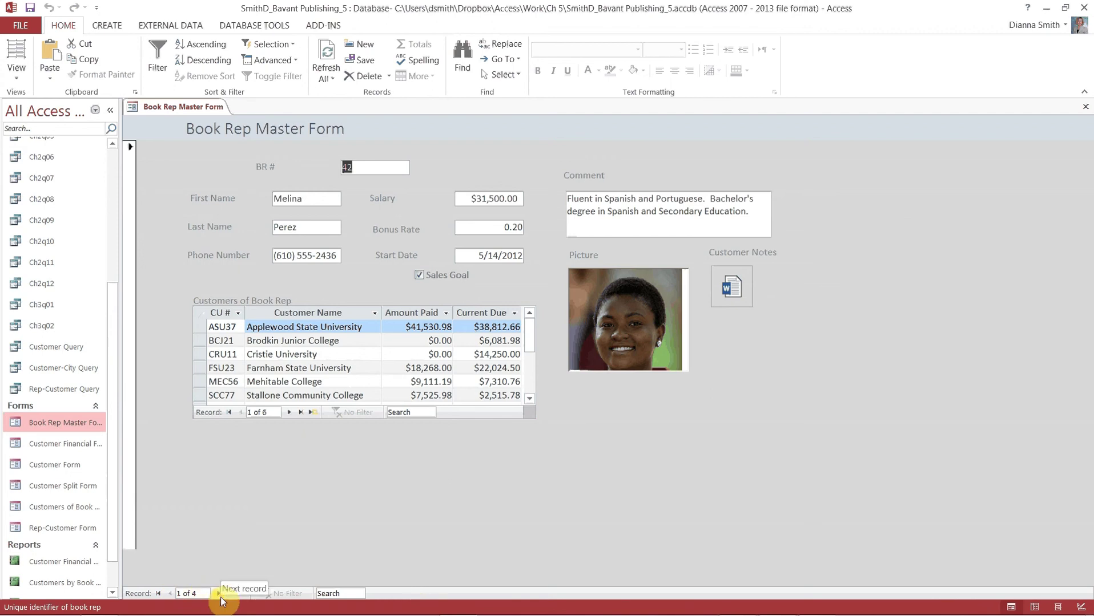
pyautogui.click(219, 594)
pyautogui.click(220, 594)
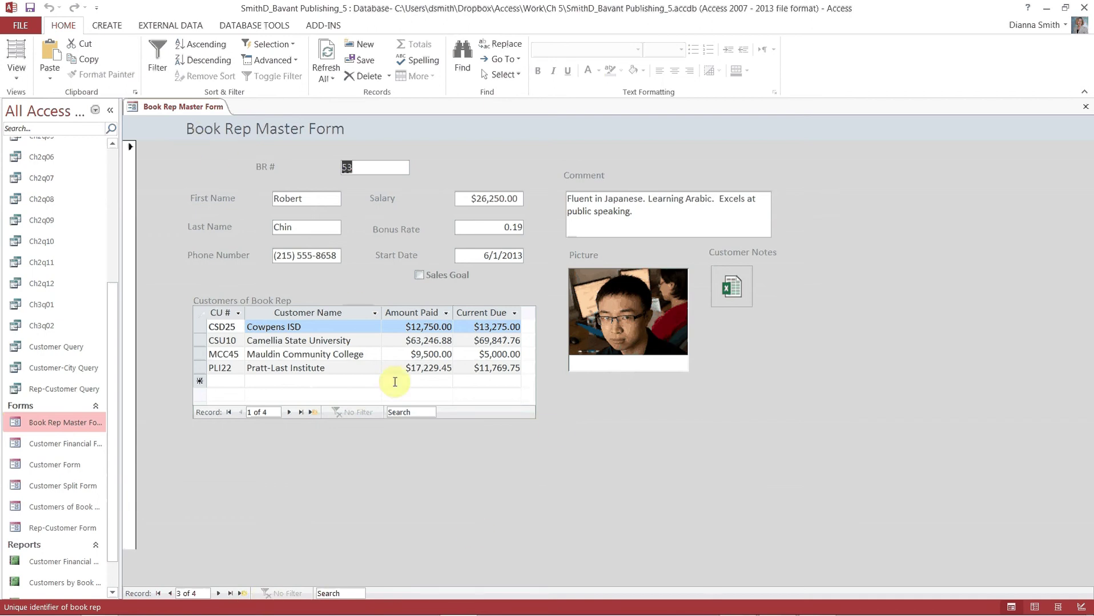
pyautogui.moveTo(722, 612)
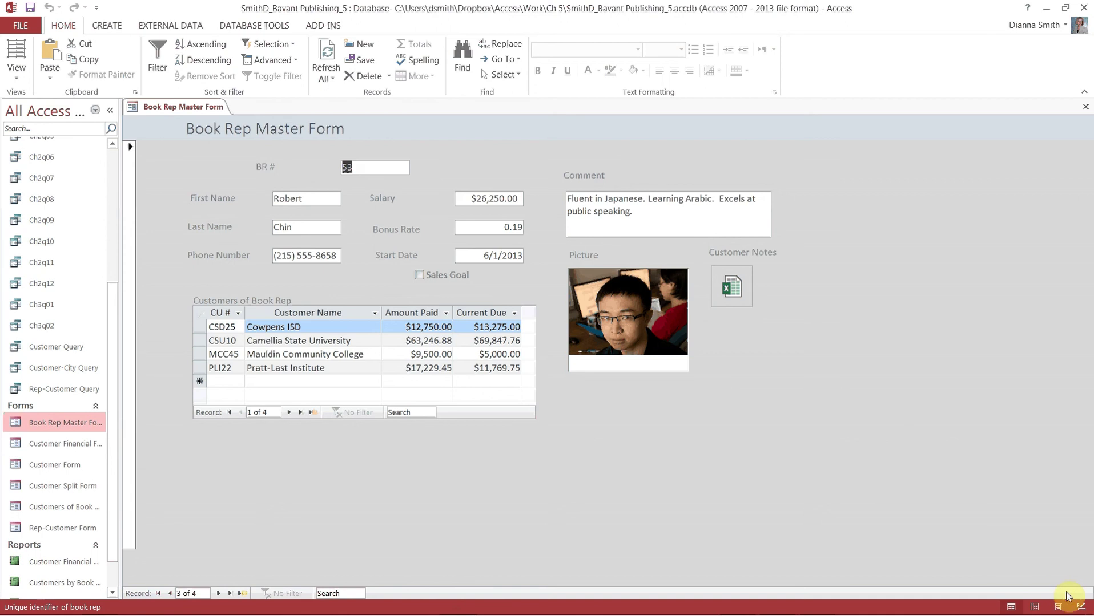
# Change the BR # label's text to "Book Rep Number" in Design View
pyautogui.click(1081, 607)
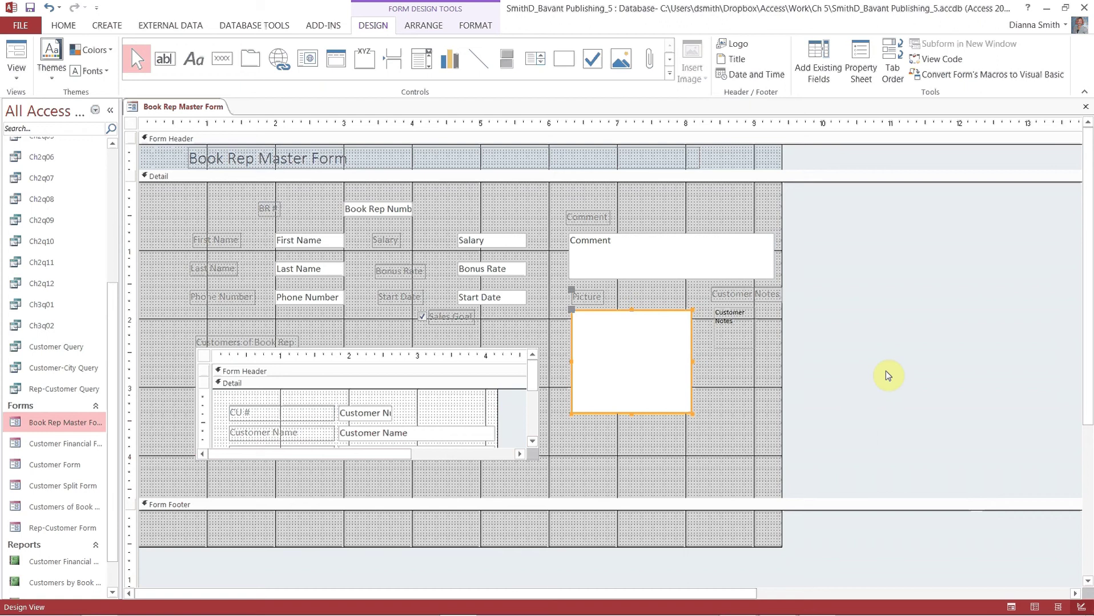
pyautogui.click(273, 211)
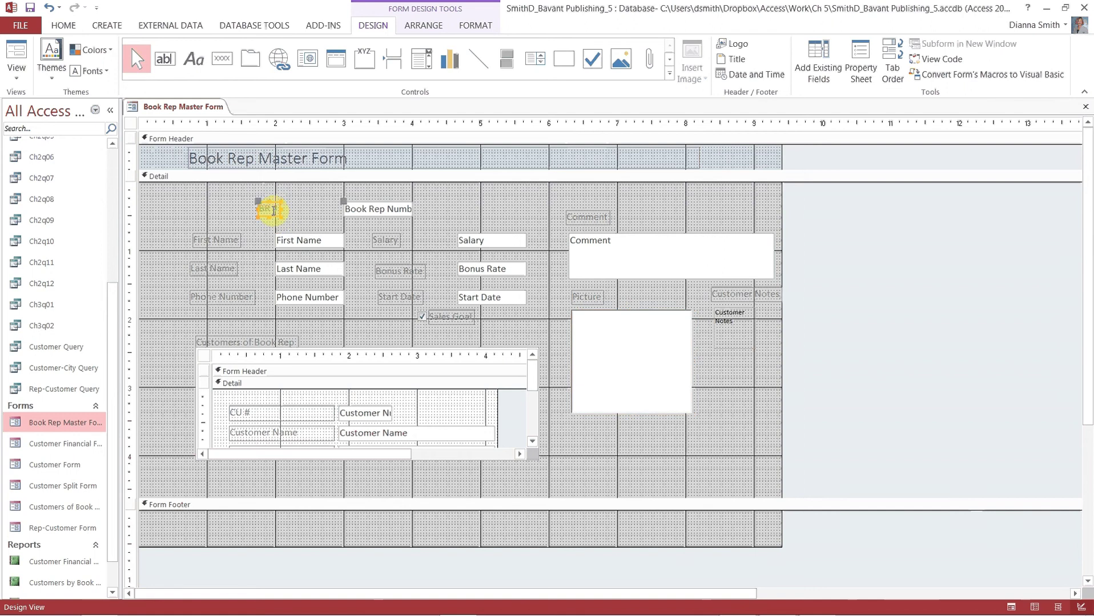
pyautogui.click(279, 210)
pyautogui.click(270, 210)
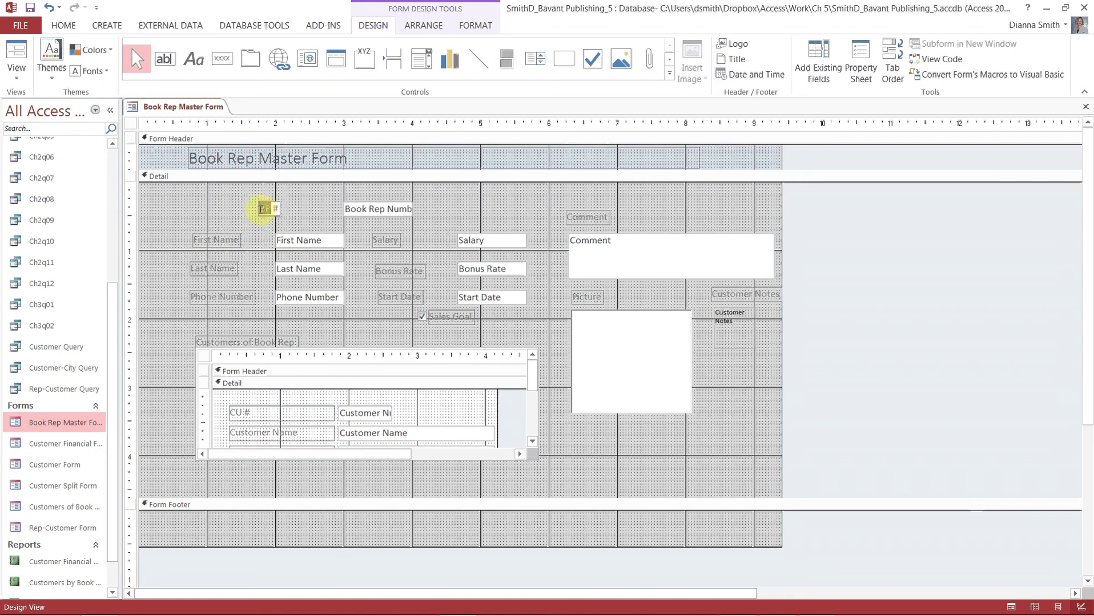
pyautogui.doubleClick(261, 210)
pyautogui.moveTo(262, 210); pyautogui.dragTo(273, 211)
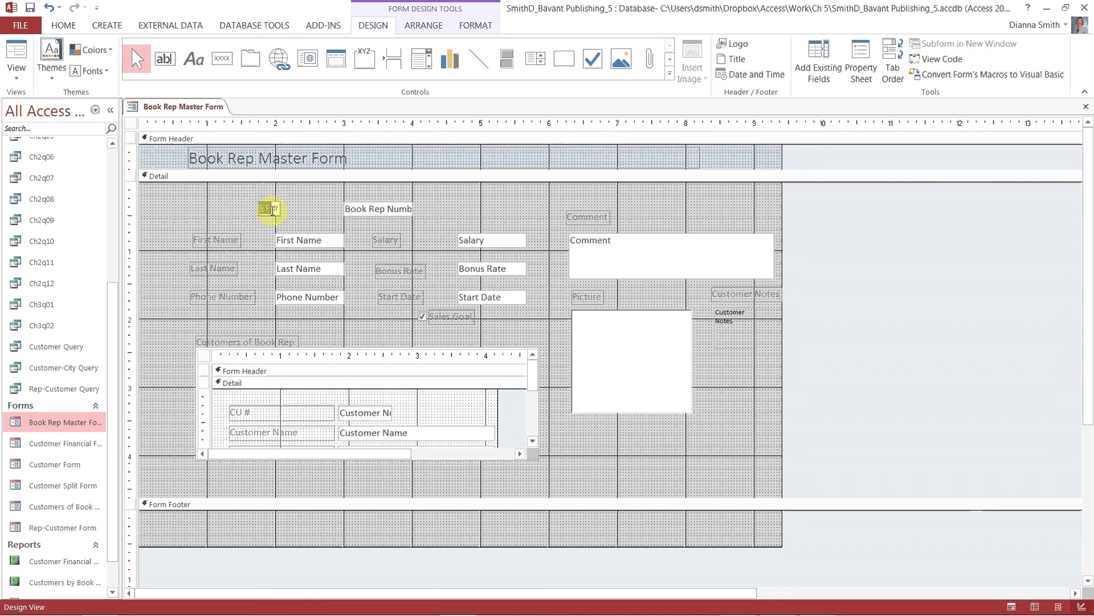
pyautogui.click(272, 211)
pyautogui.press('BackSpace')
pyautogui.press('BackSpace')
pyautogui.press('BackSpace')
pyautogui.write('Book Rep Number')
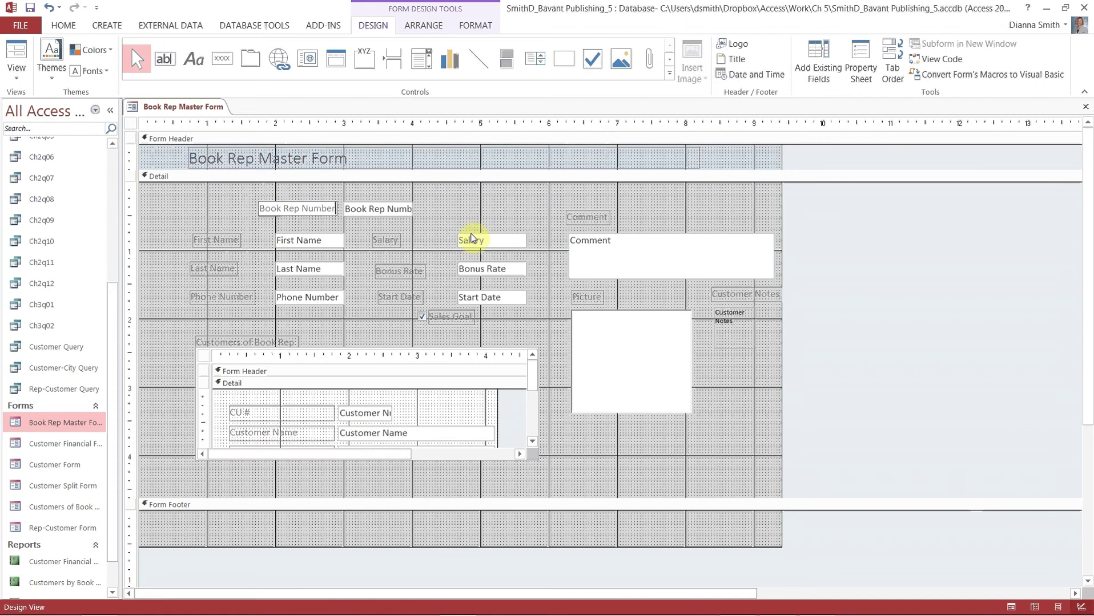
pyautogui.click(486, 206)
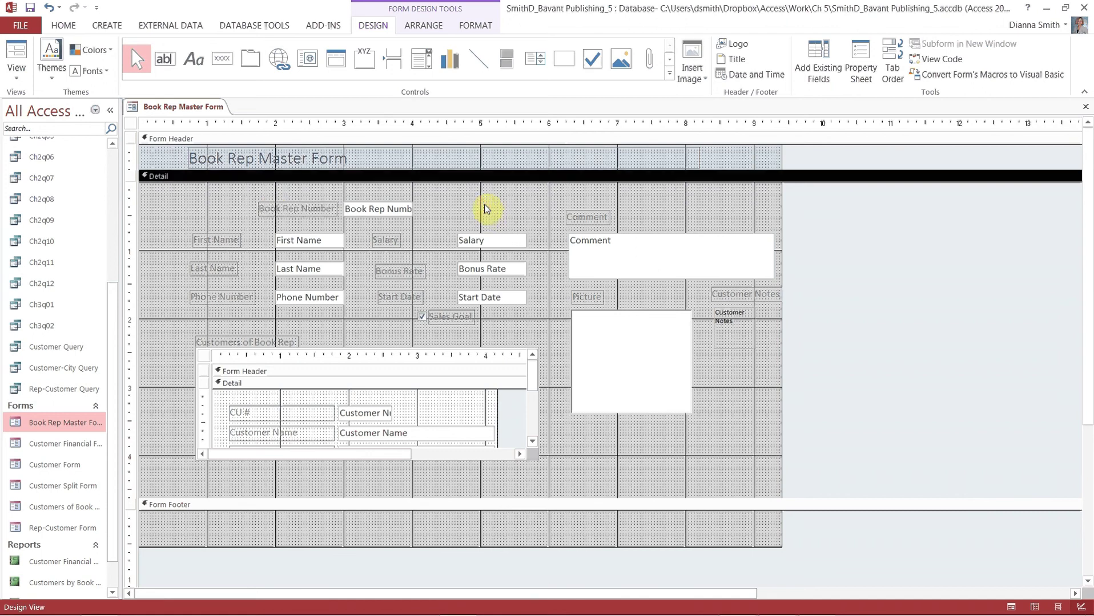
# Move the Book Rep Number label slightly away from its text box, and save the form before showing it in Form View
pyautogui.click(325, 212)
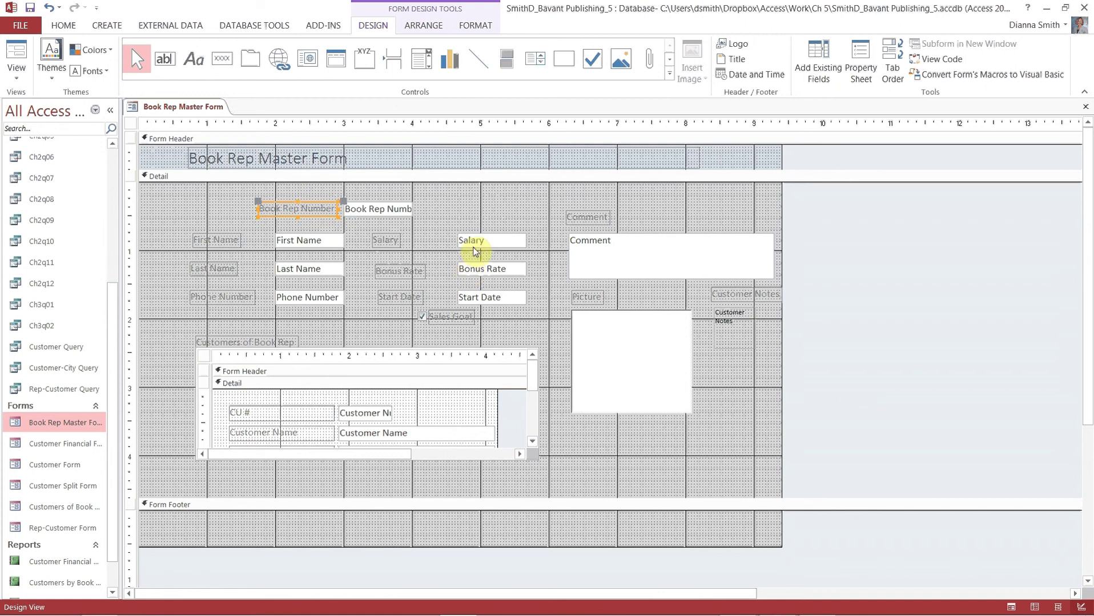
pyautogui.click(503, 220)
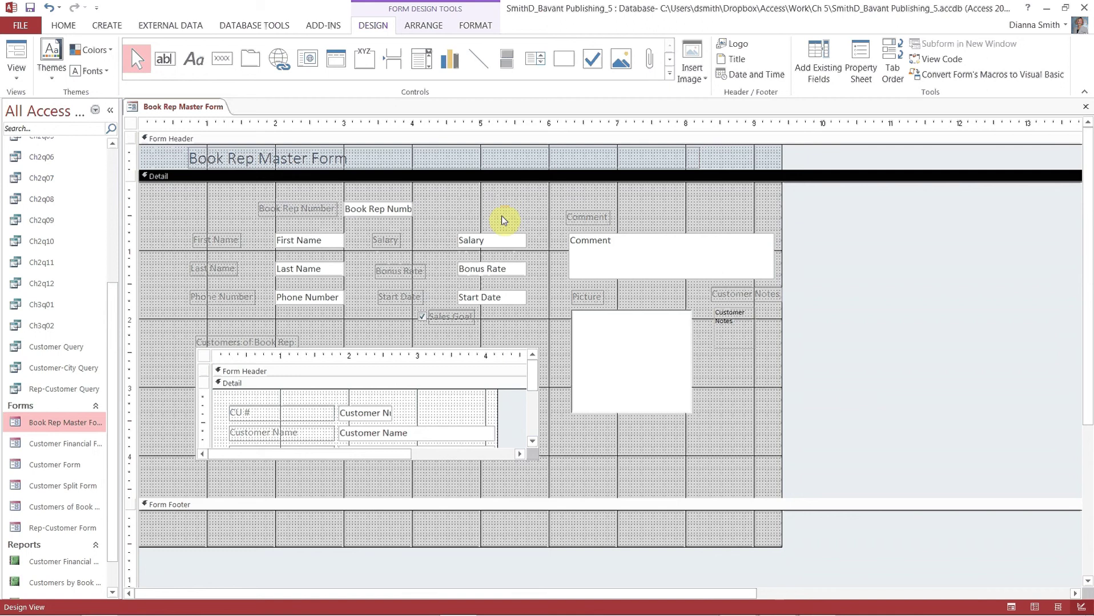
pyautogui.click(307, 208)
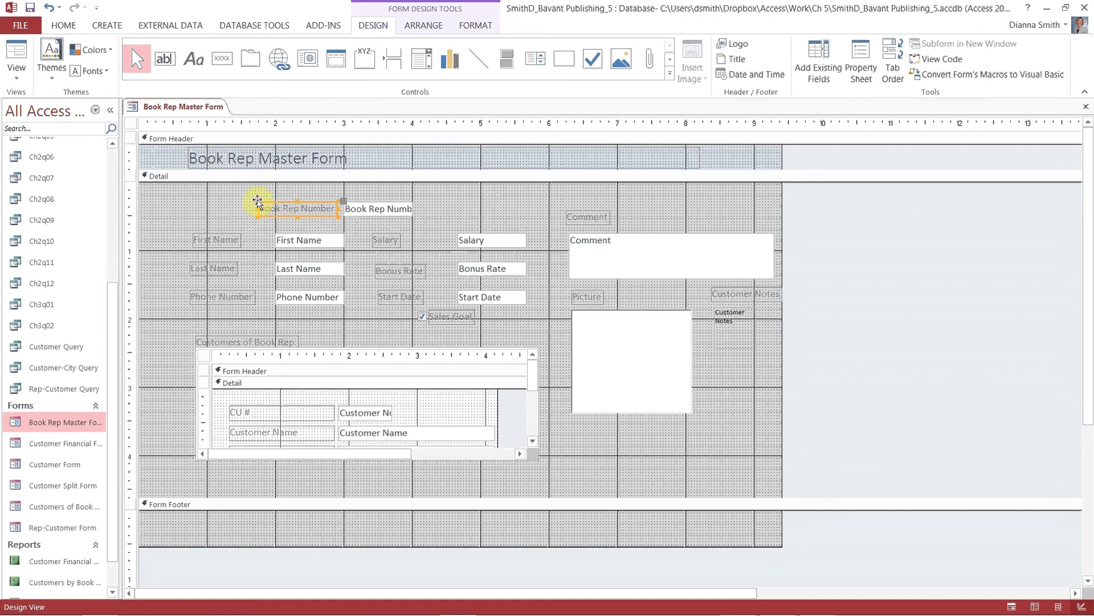
pyautogui.click(258, 201)
pyautogui.moveTo(257, 201); pyautogui.dragTo(252, 203)
pyautogui.click(30, 7)
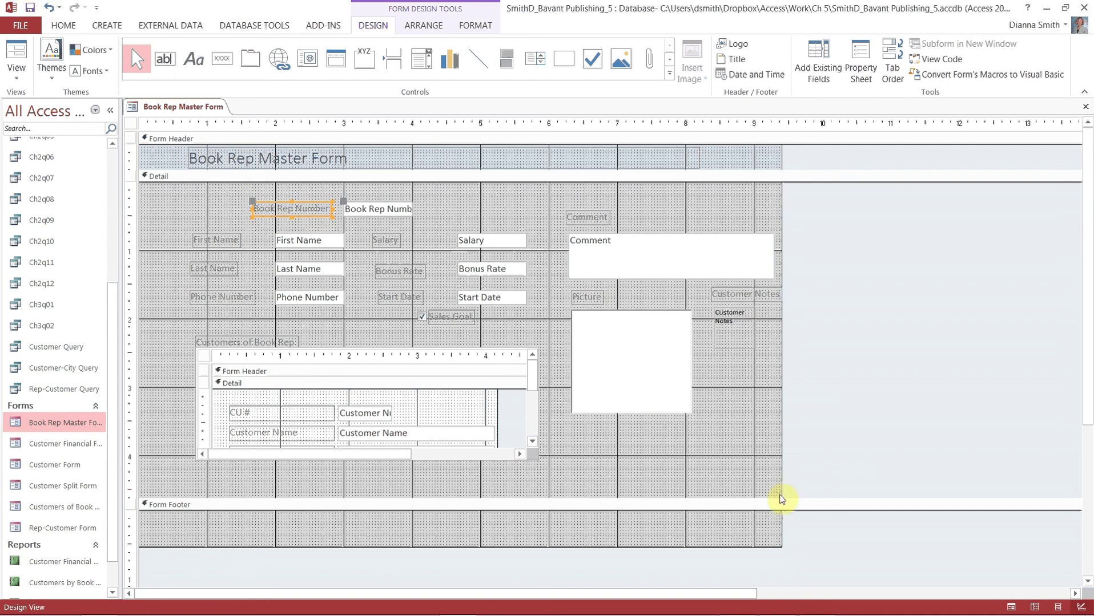
pyautogui.click(1011, 608)
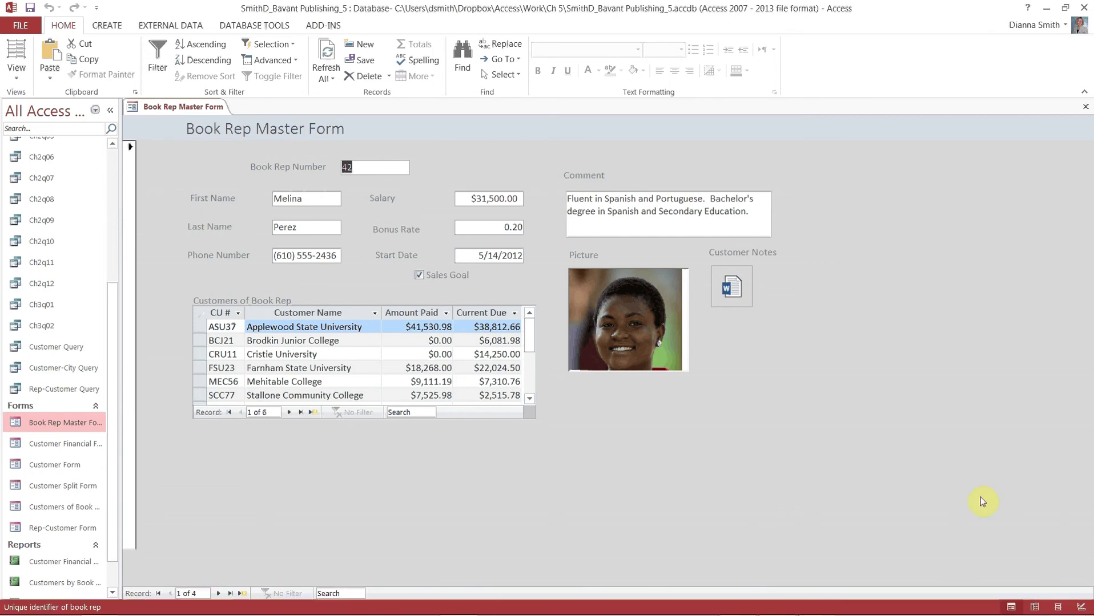
# Select every field label in the Detail section in Design View, including the subform's label, and set their font color to dark blue (#2F3699)
pyautogui.click(1079, 608)
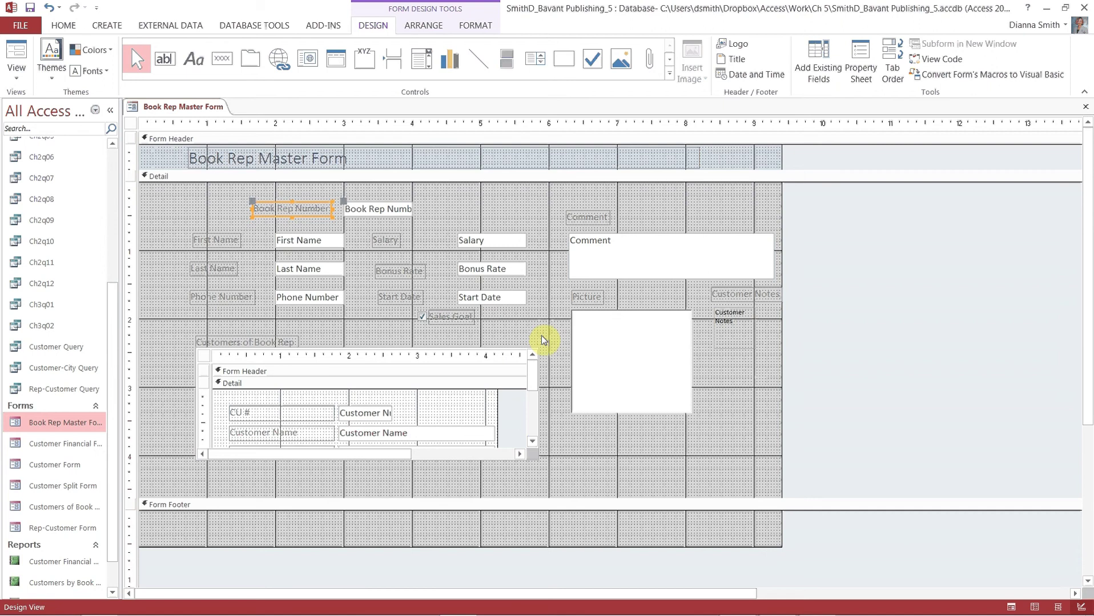
pyautogui.keyDown('shift'); pyautogui.click(208, 240); pyautogui.keyUp('shift')
pyautogui.keyDown('shift'); pyautogui.click(210, 269); pyautogui.keyUp('shift')
pyautogui.keyDown('shift'); pyautogui.click(212, 297); pyautogui.keyUp('shift')
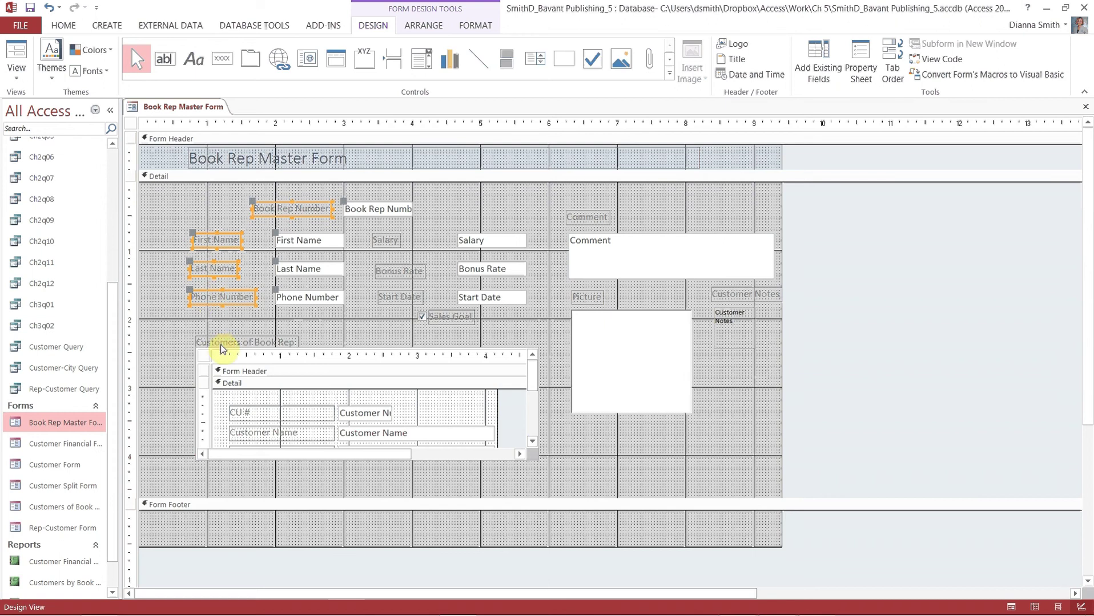
pyautogui.keyDown('shift'); pyautogui.click(222, 344); pyautogui.keyUp('shift')
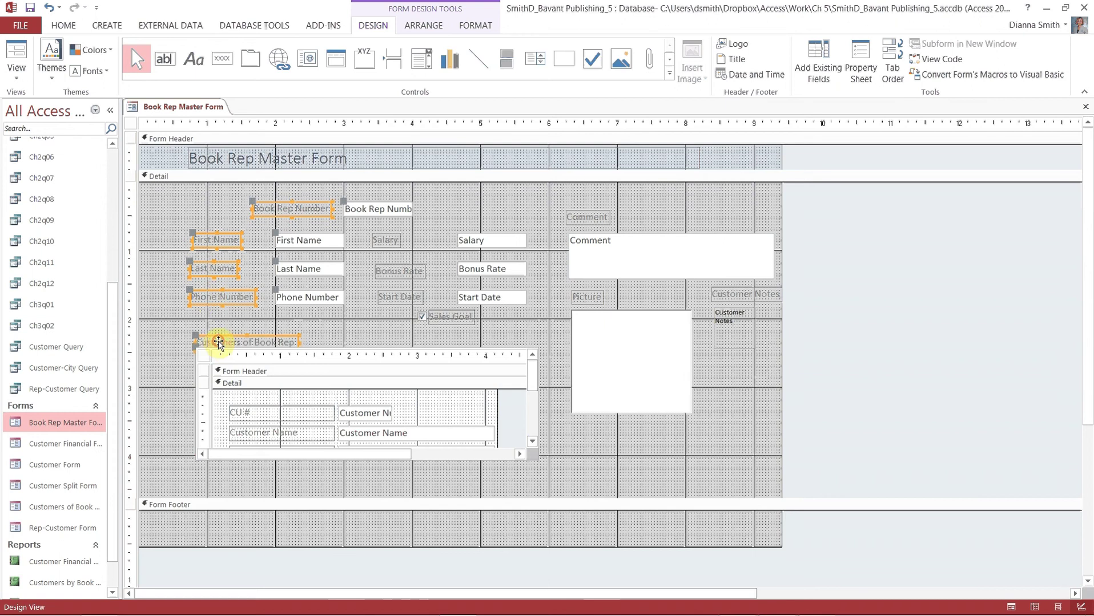
pyautogui.keyDown('shift'); pyautogui.click(386, 242); pyautogui.keyUp('shift')
pyautogui.keyDown('shift'); pyautogui.click(384, 273); pyautogui.keyUp('shift')
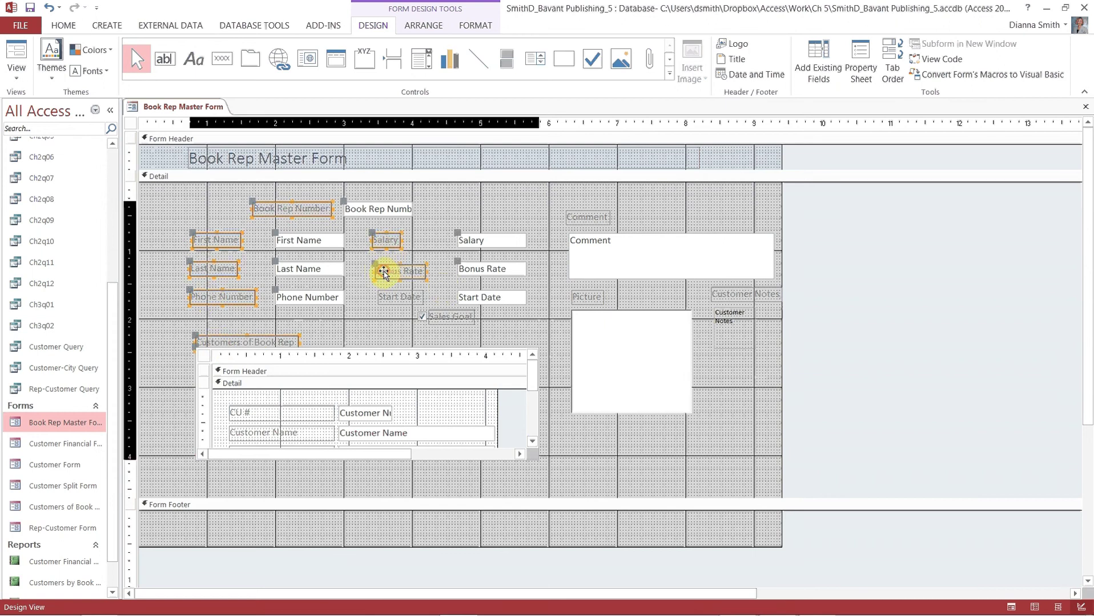
pyautogui.keyDown('shift'); pyautogui.click(386, 297); pyautogui.keyUp('shift')
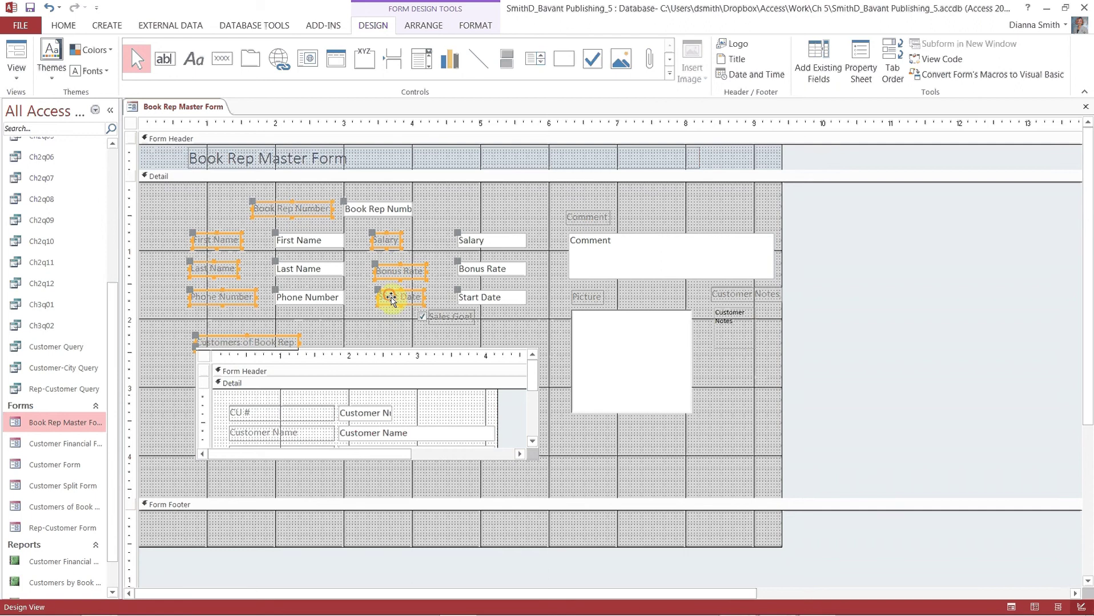
pyautogui.keyDown('shift'); pyautogui.click(445, 318); pyautogui.keyUp('shift')
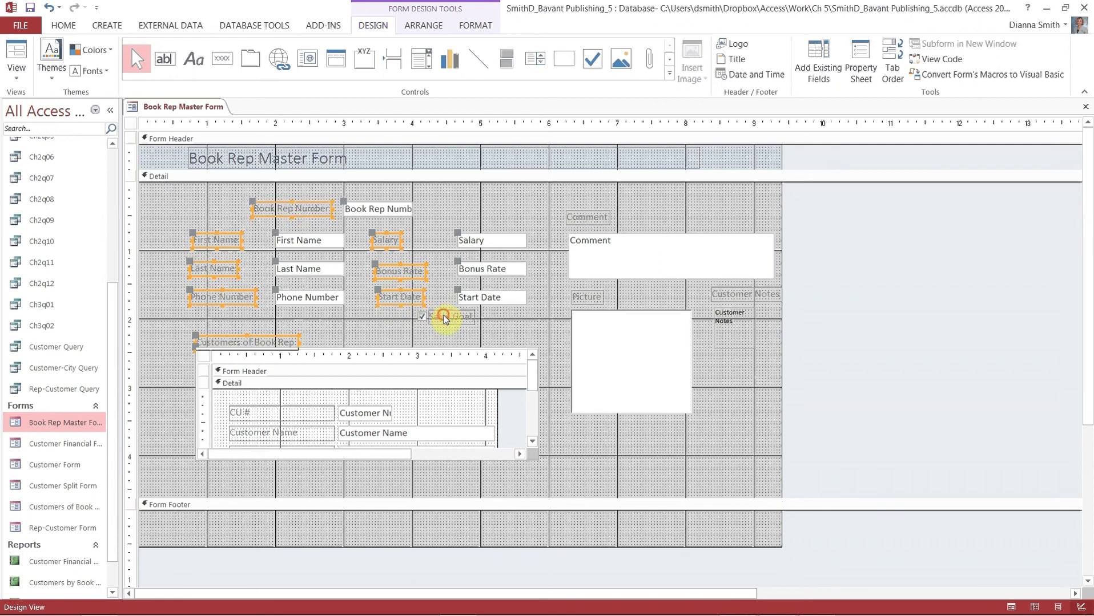
pyautogui.keyDown('shift'); pyautogui.click(590, 218); pyautogui.keyUp('shift')
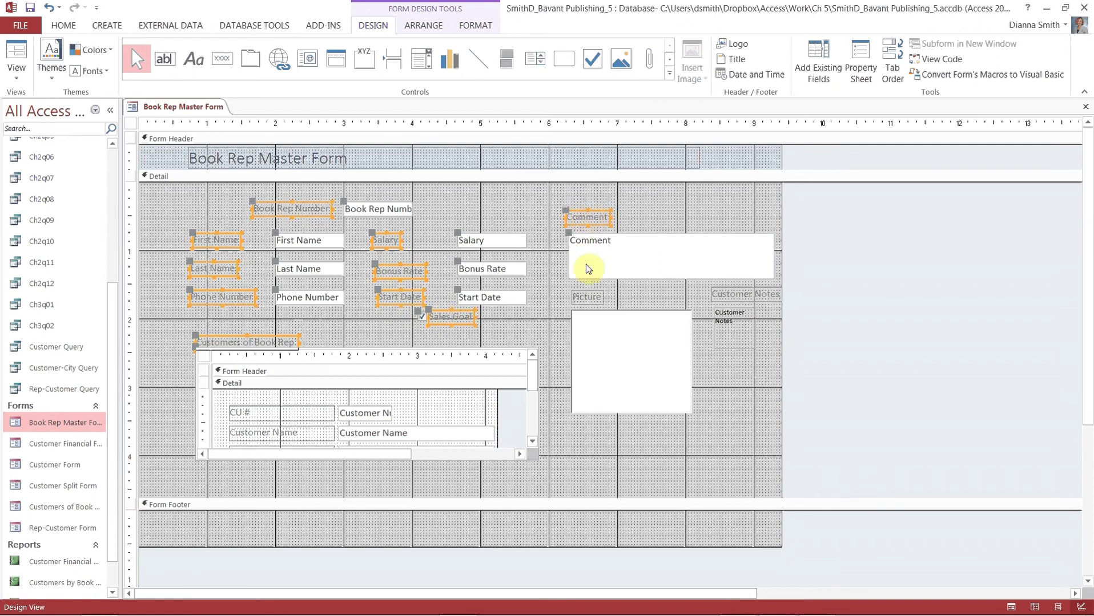
pyautogui.keyDown('shift'); pyautogui.click(589, 298); pyautogui.keyUp('shift')
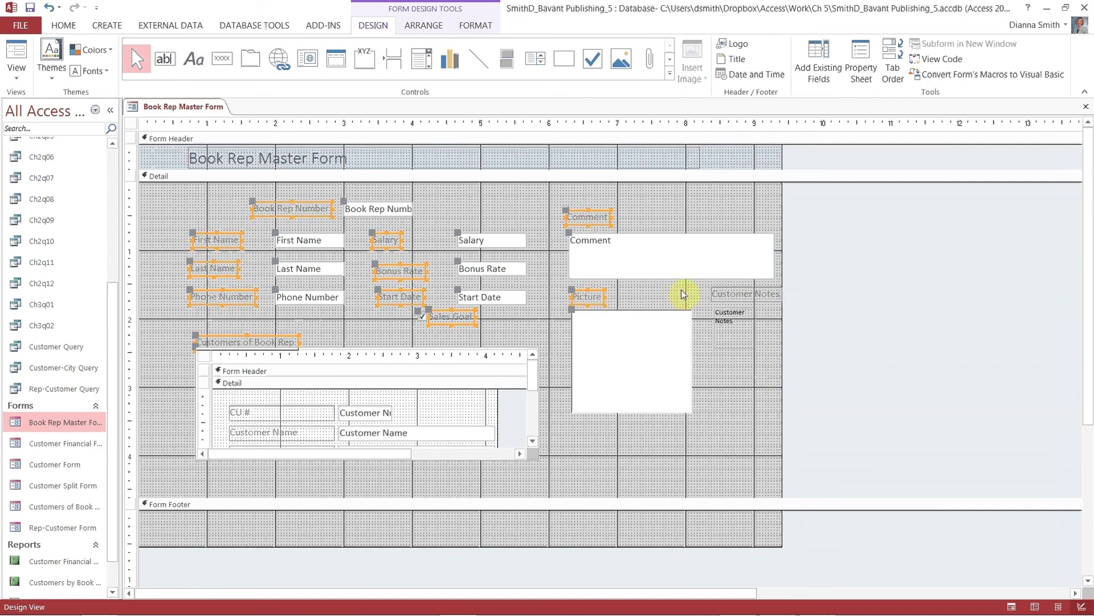
pyautogui.keyDown('shift'); pyautogui.click(730, 296); pyautogui.keyUp('shift')
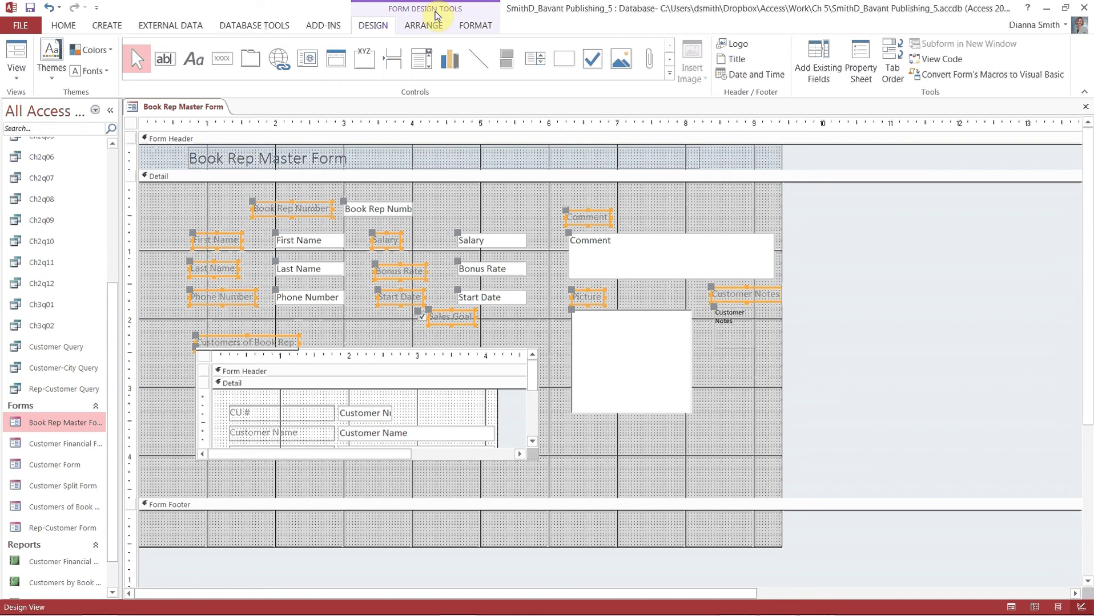
pyautogui.click(473, 30)
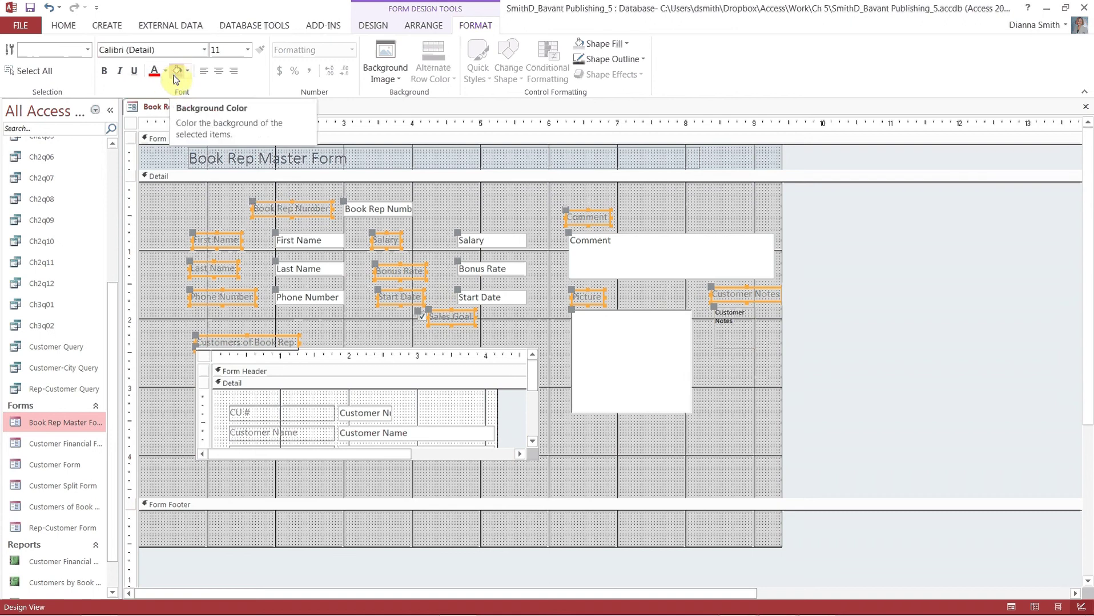
pyautogui.click(165, 73)
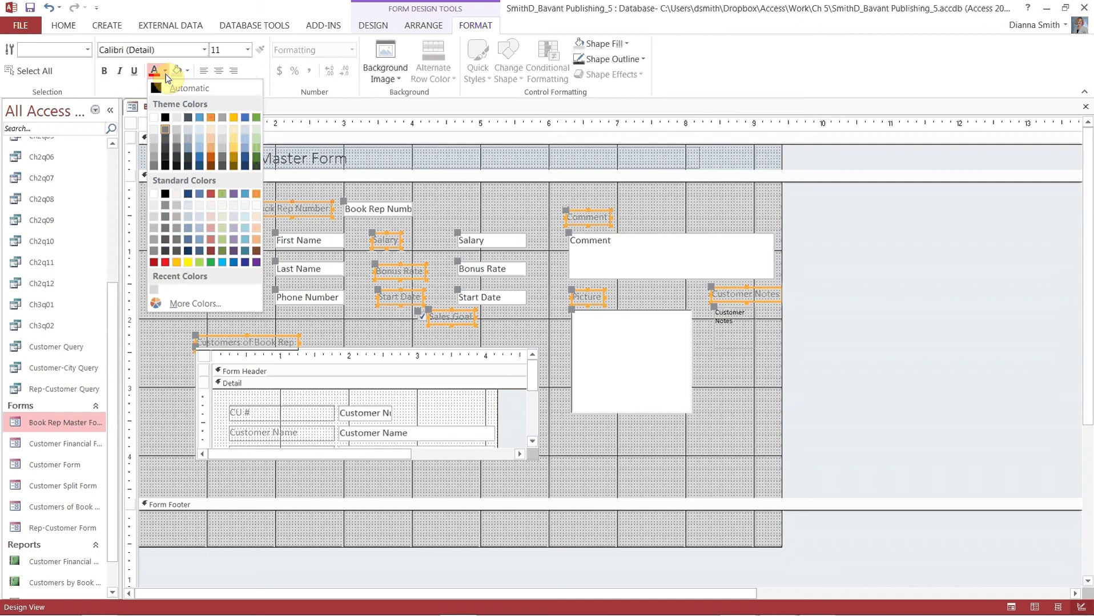
pyautogui.click(245, 263)
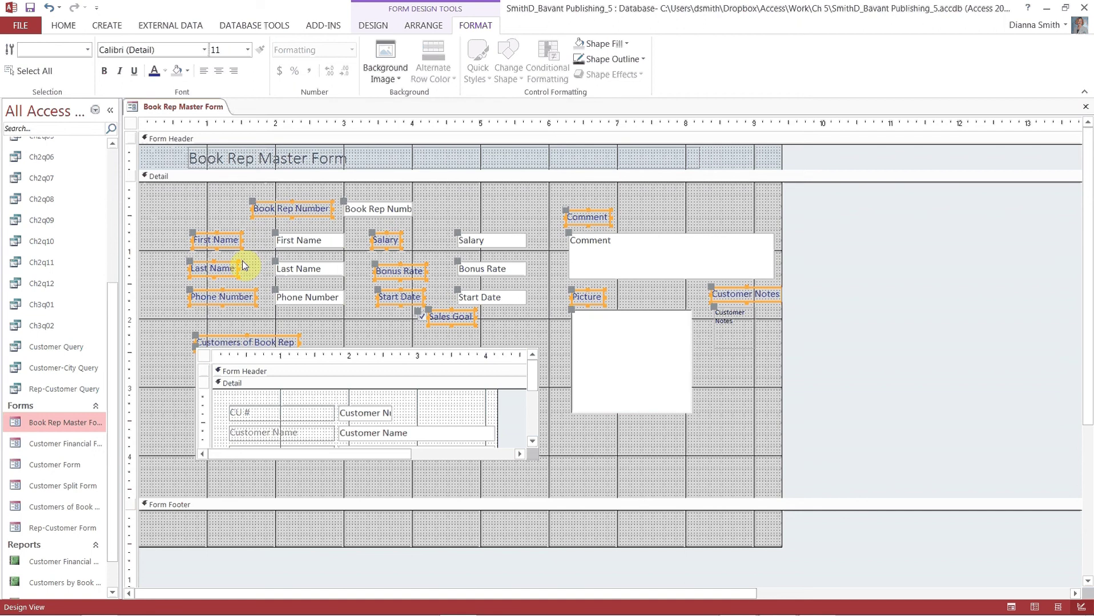
# Set the selected labels' Border Style property to Solid and their Border Width to 3 pt
pyautogui.click(371, 27)
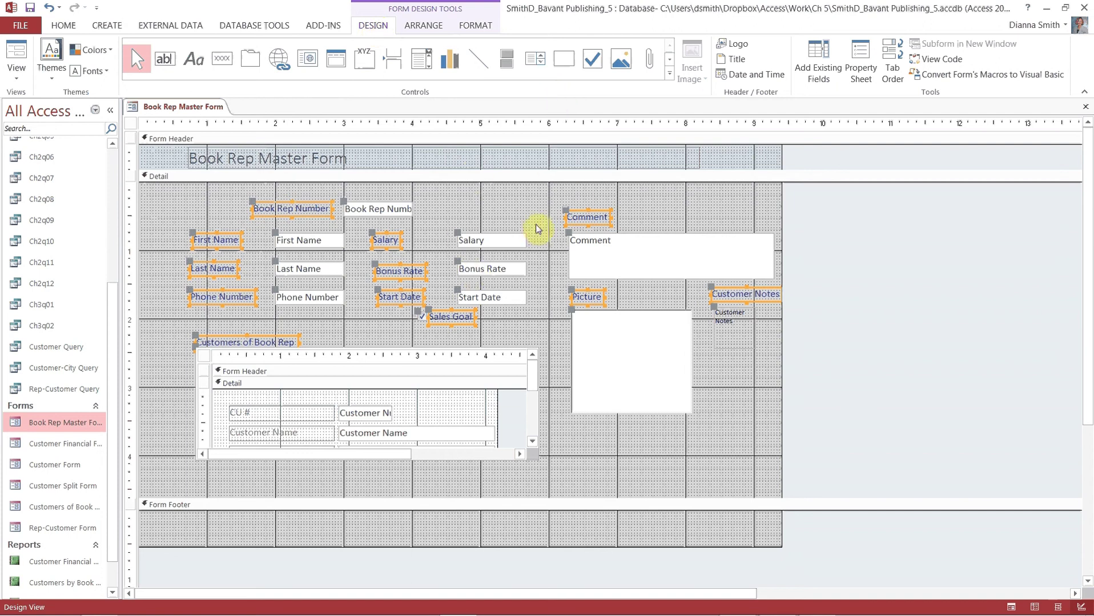
pyautogui.click(856, 74)
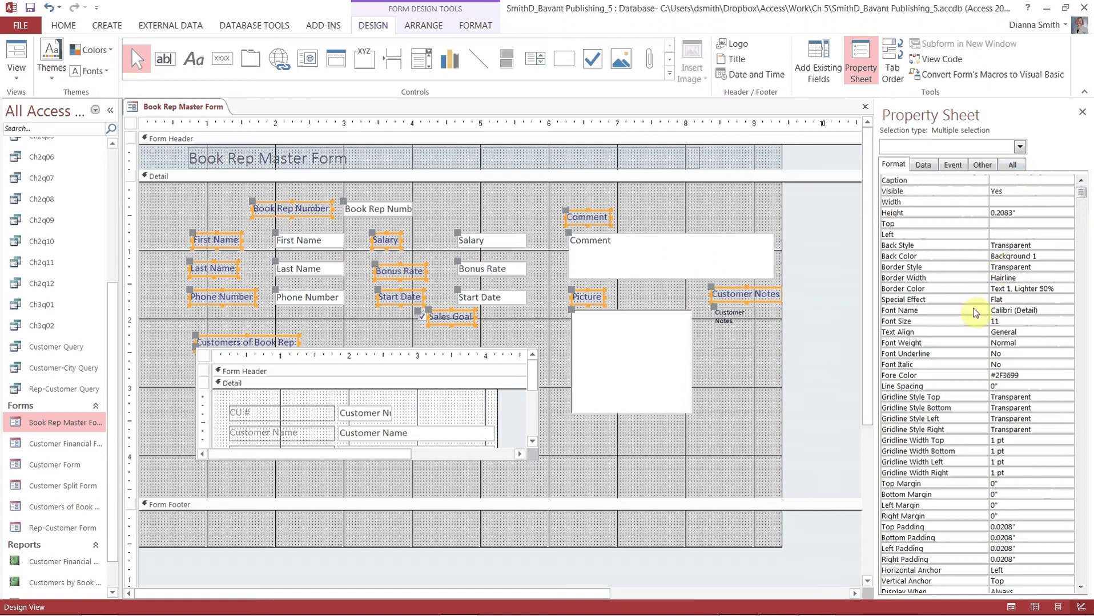
pyautogui.click(1009, 170)
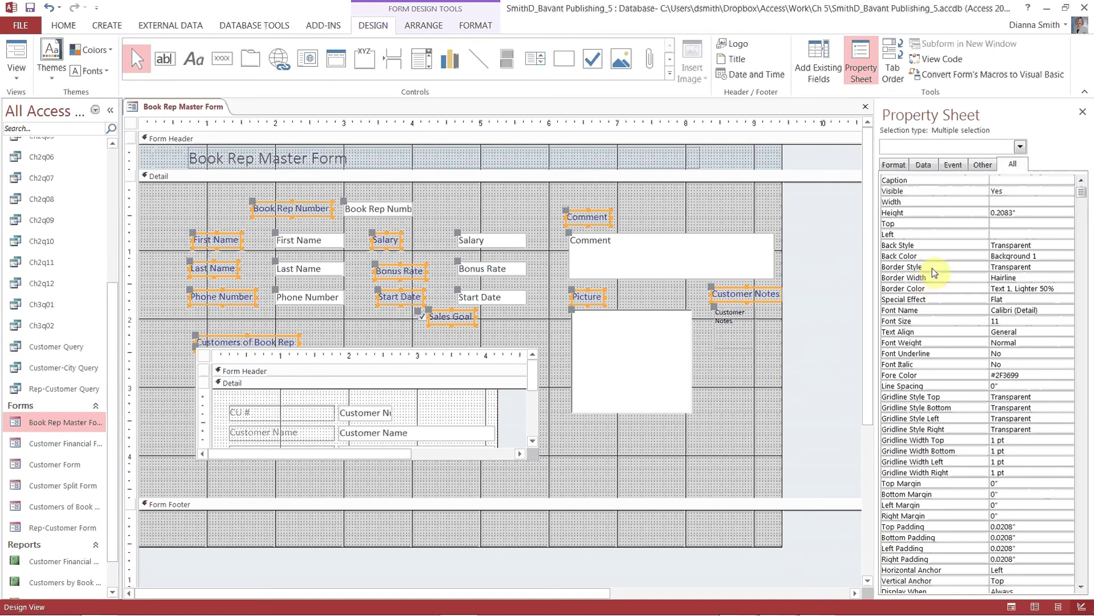
pyautogui.click(1047, 266)
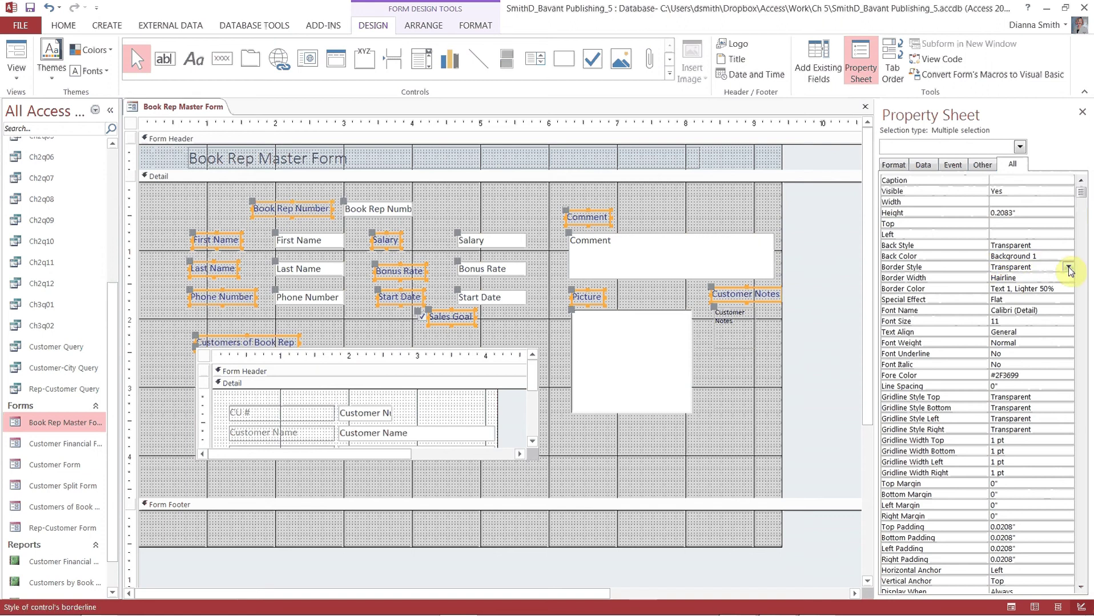
pyautogui.click(1068, 269)
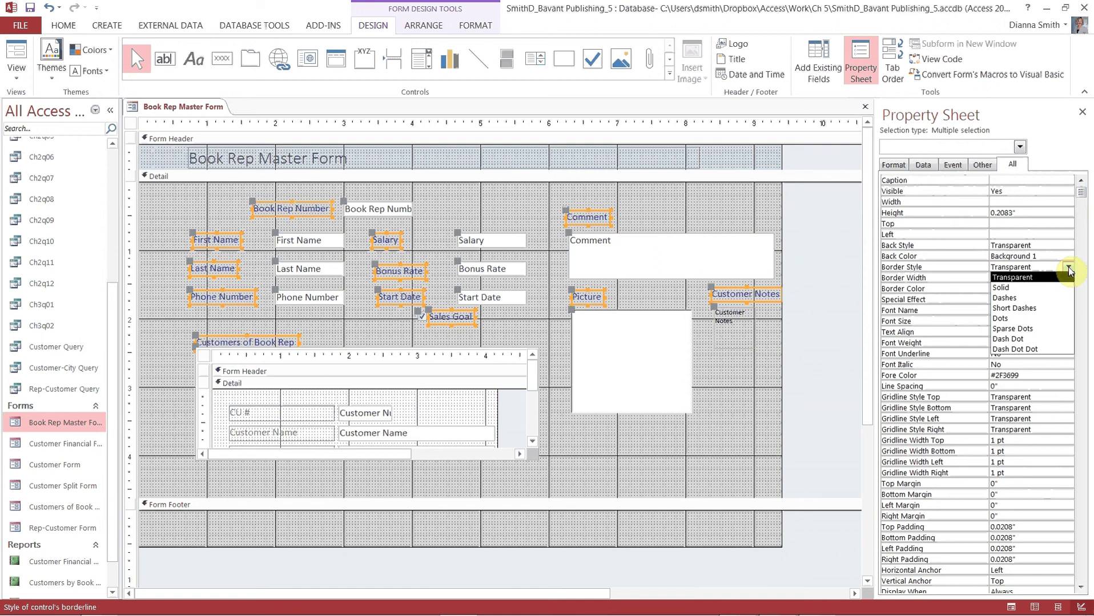
pyautogui.click(1069, 289)
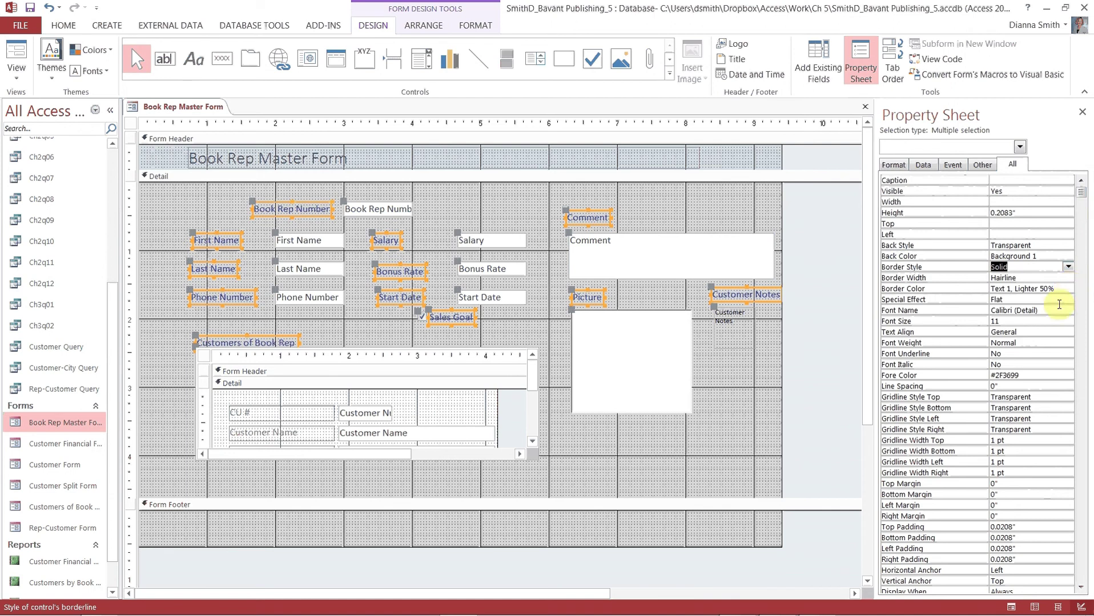
pyautogui.click(1051, 276)
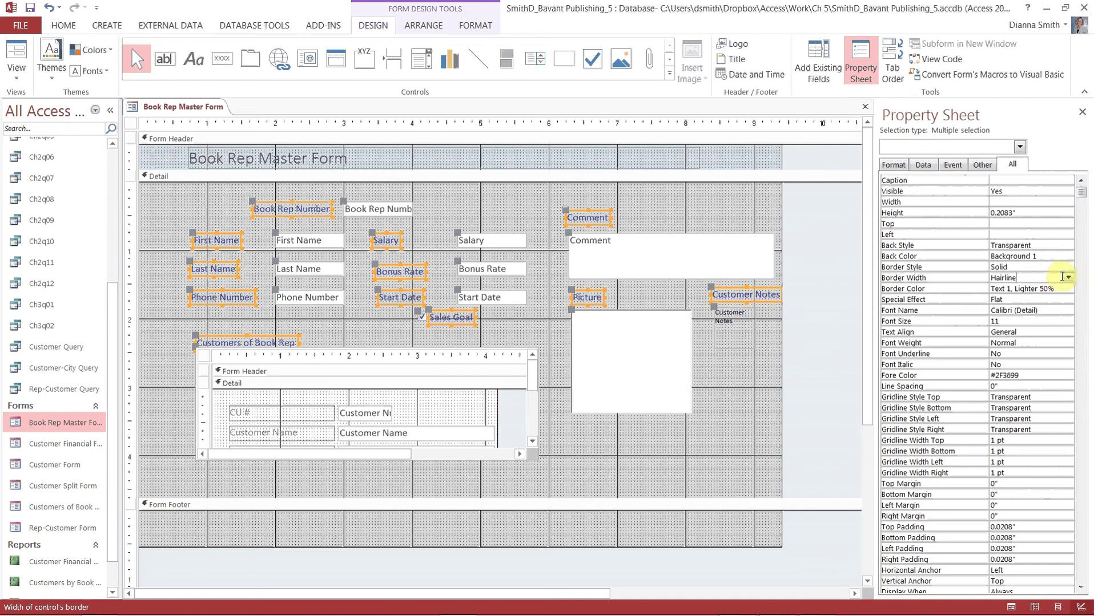
pyautogui.click(1067, 279)
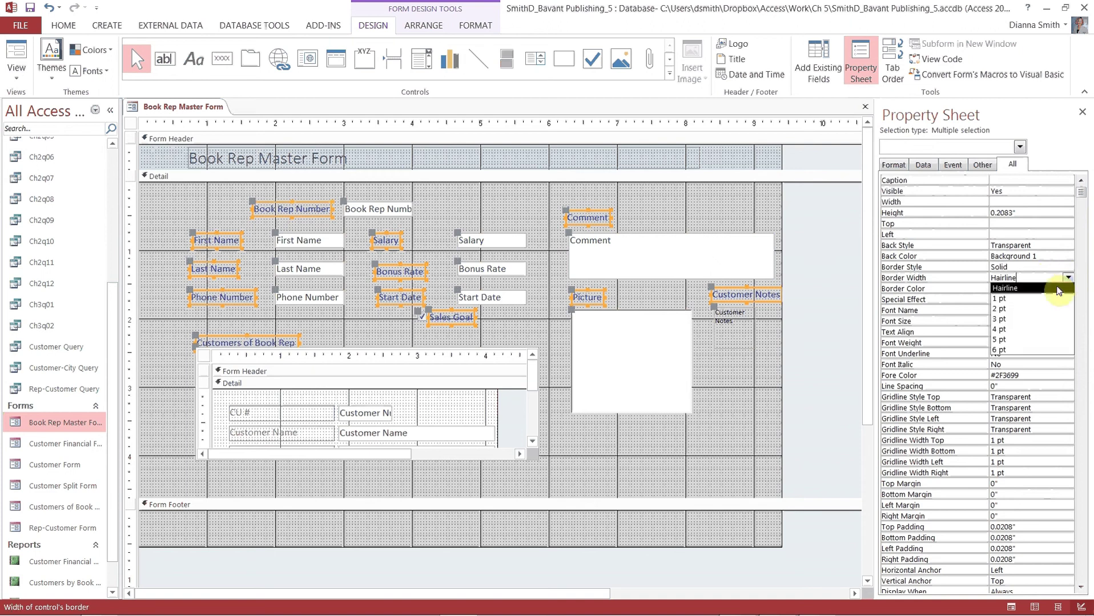
pyautogui.click(1054, 321)
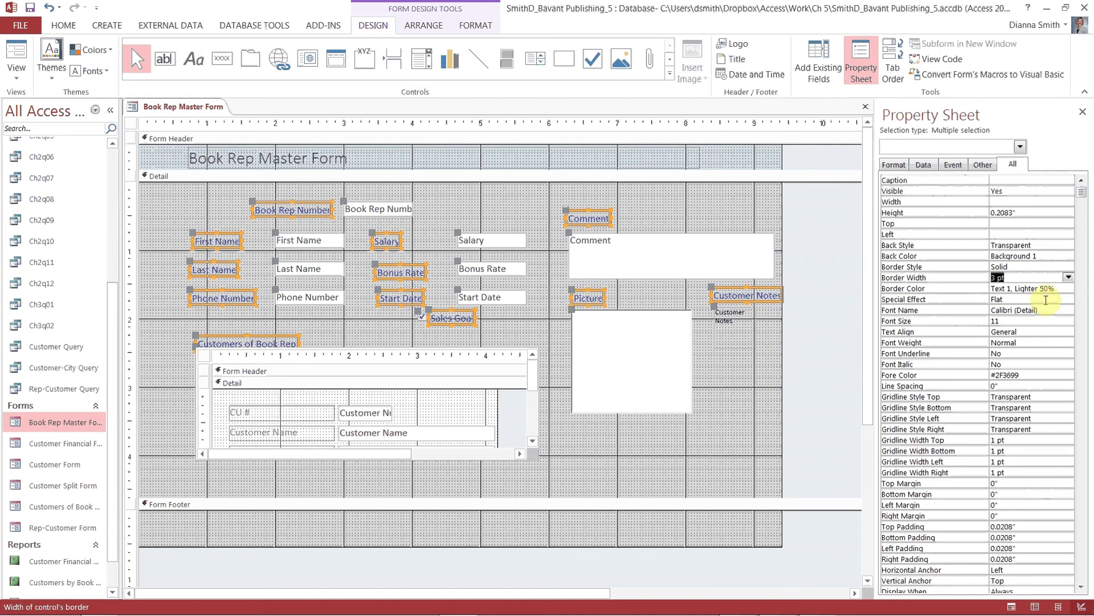
# Set the Special Effect property of the selected labels to Etched
pyautogui.click(1045, 299)
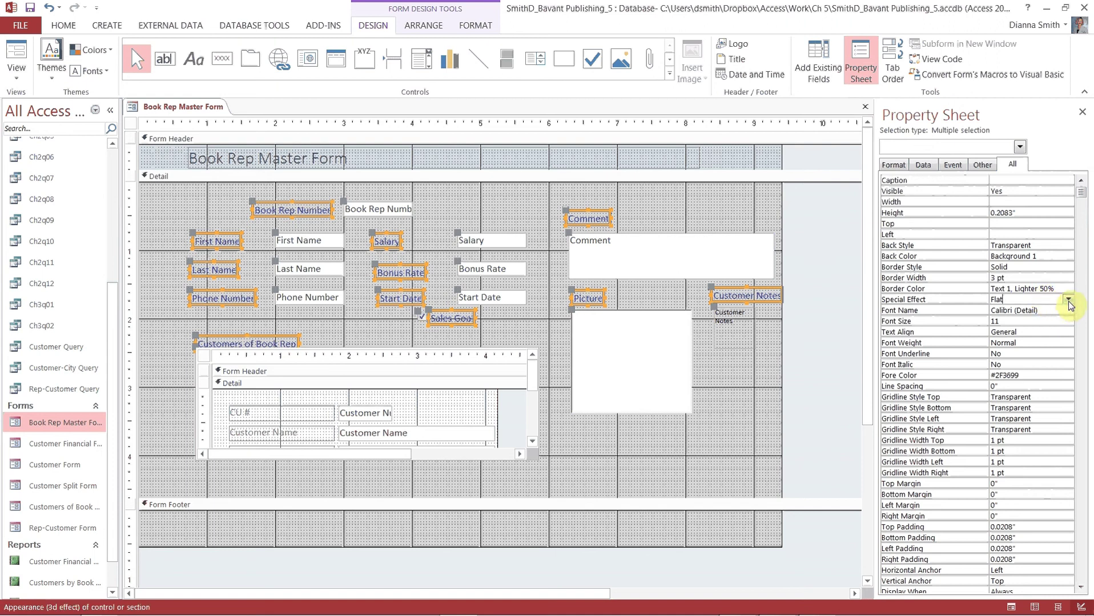
pyautogui.click(1067, 301)
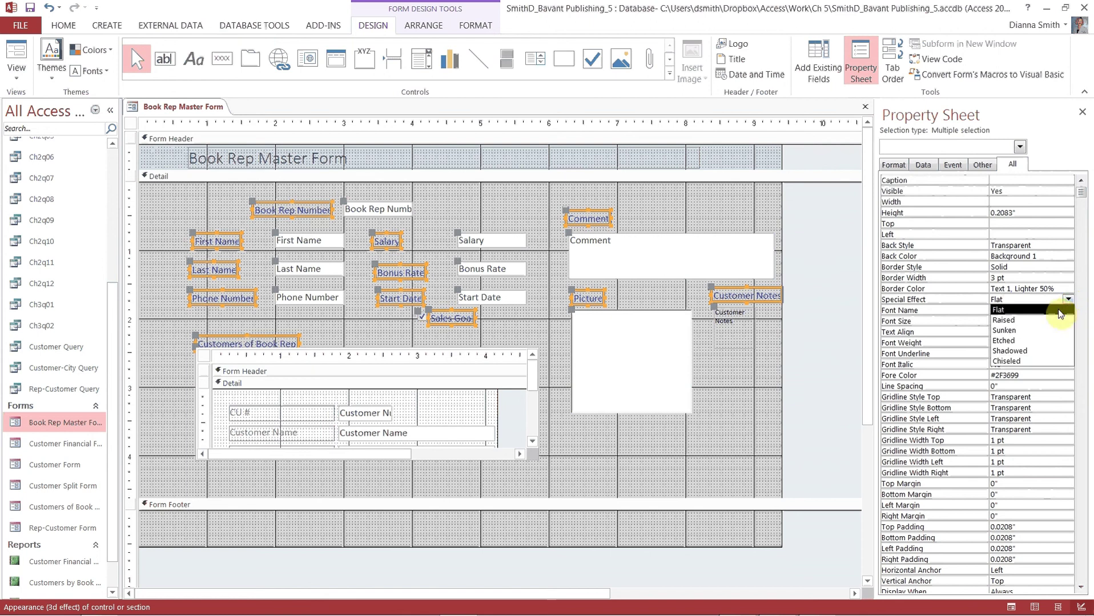
pyautogui.click(1041, 341)
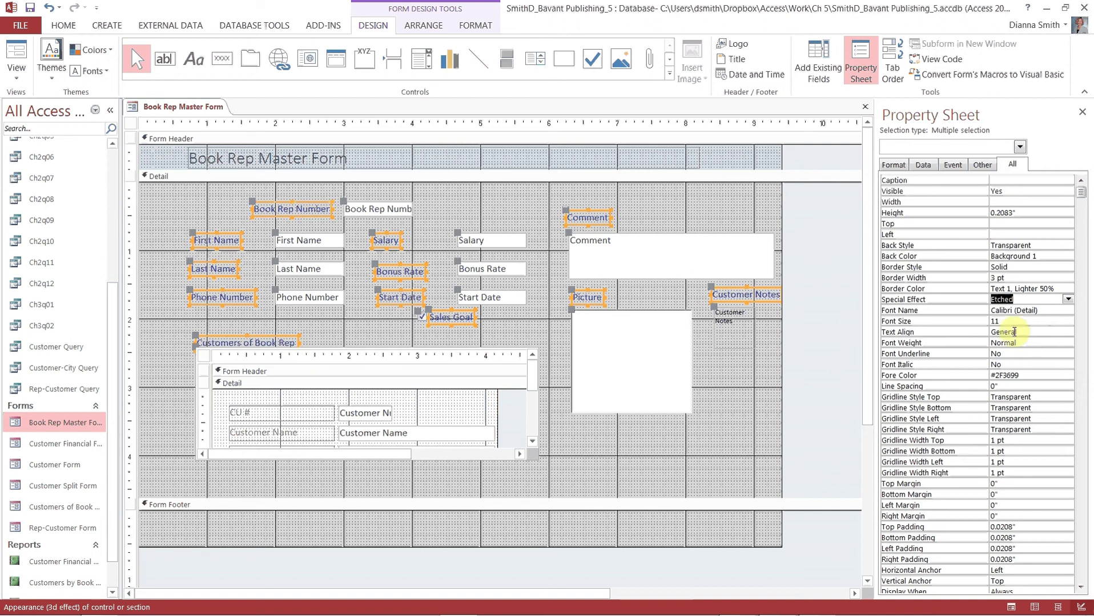
pyautogui.click(392, 209)
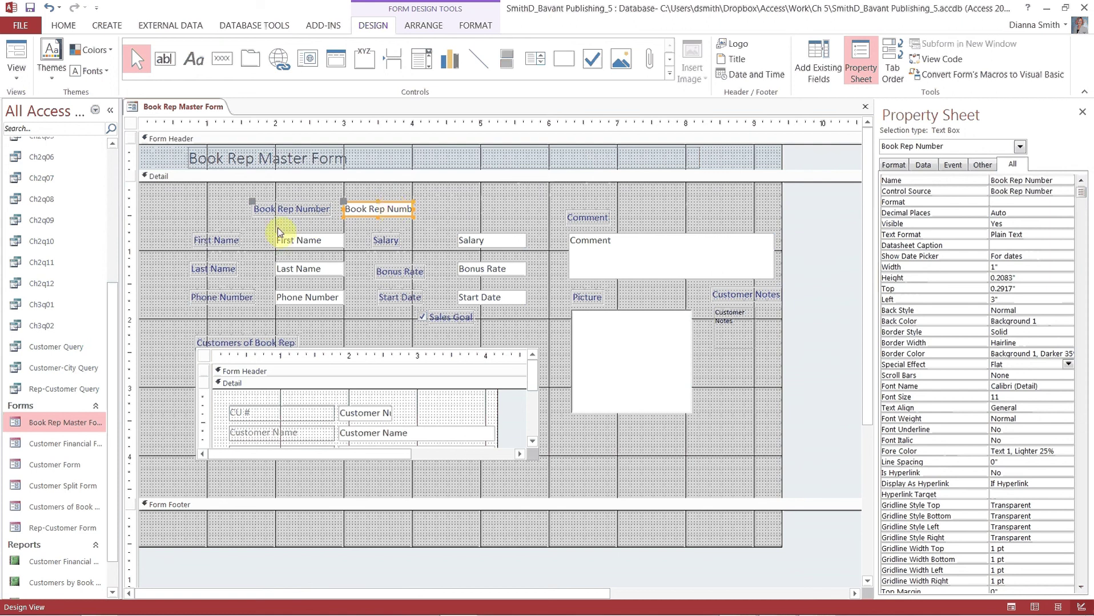
pyautogui.moveTo(260, 228); pyautogui.dragTo(358, 320)
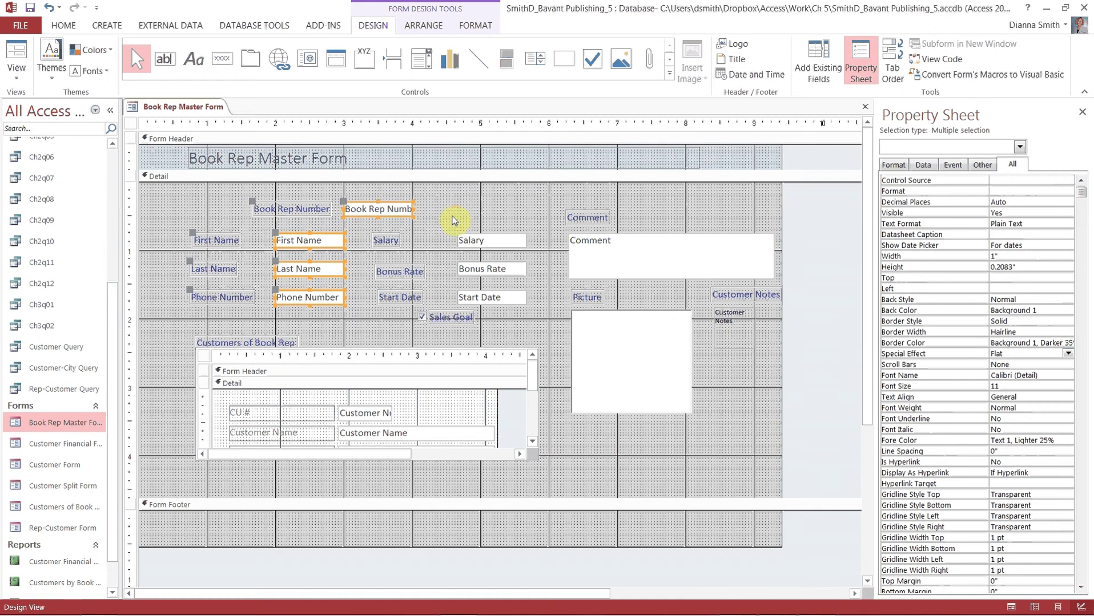
pyautogui.moveTo(448, 217); pyautogui.dragTo(547, 308)
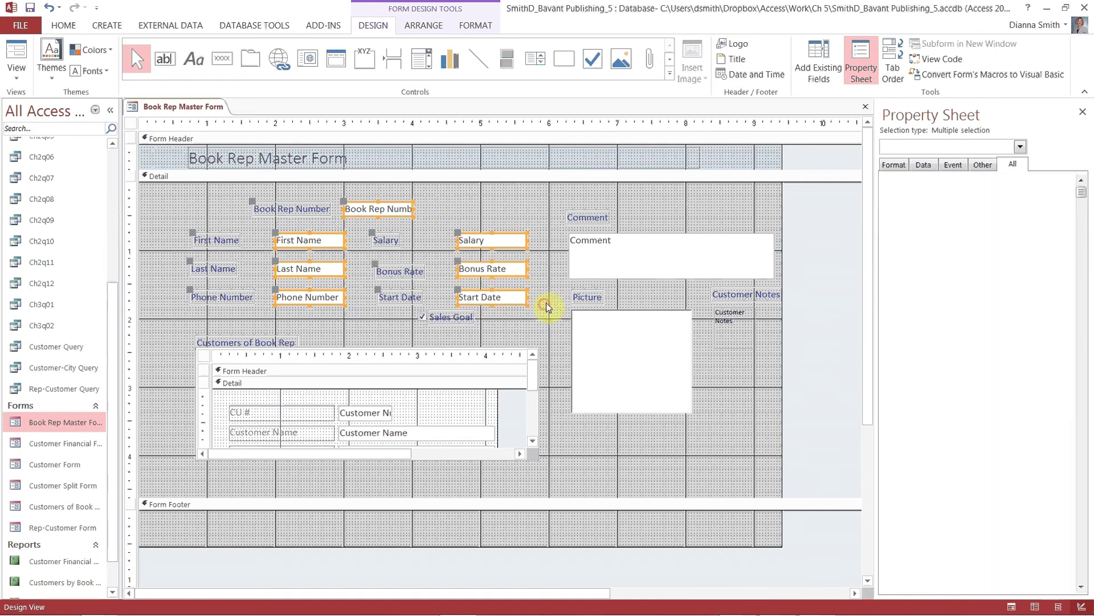
pyautogui.keyDown('shift'); pyautogui.click(603, 255); pyautogui.keyUp('shift')
pyautogui.keyDown('shift'); pyautogui.click(619, 351); pyautogui.keyUp('shift')
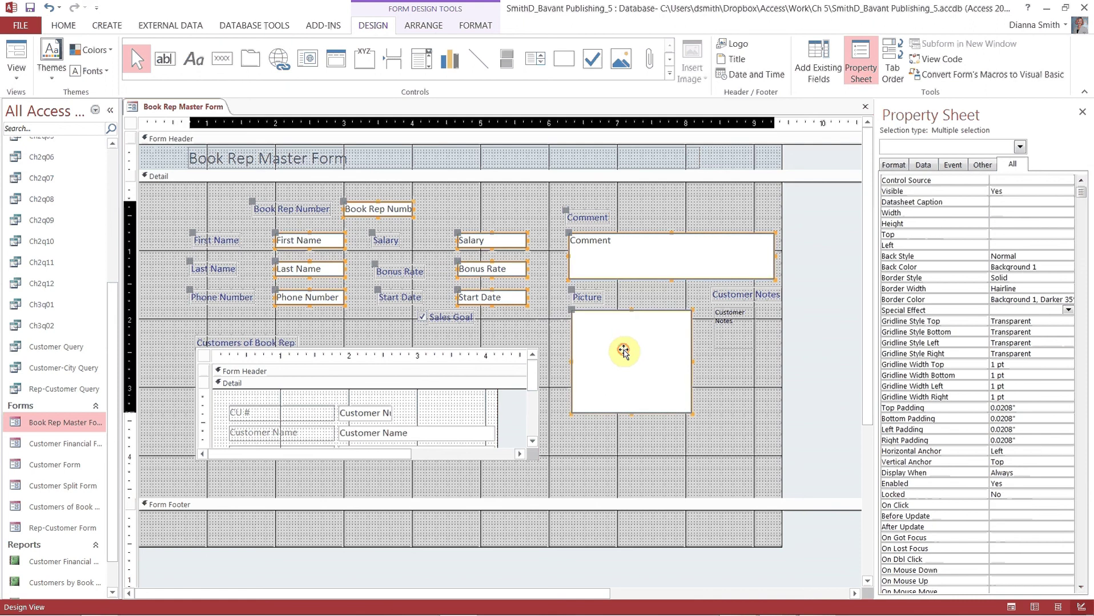
pyautogui.keyDown('shift'); pyautogui.click(496, 362); pyautogui.keyUp('shift')
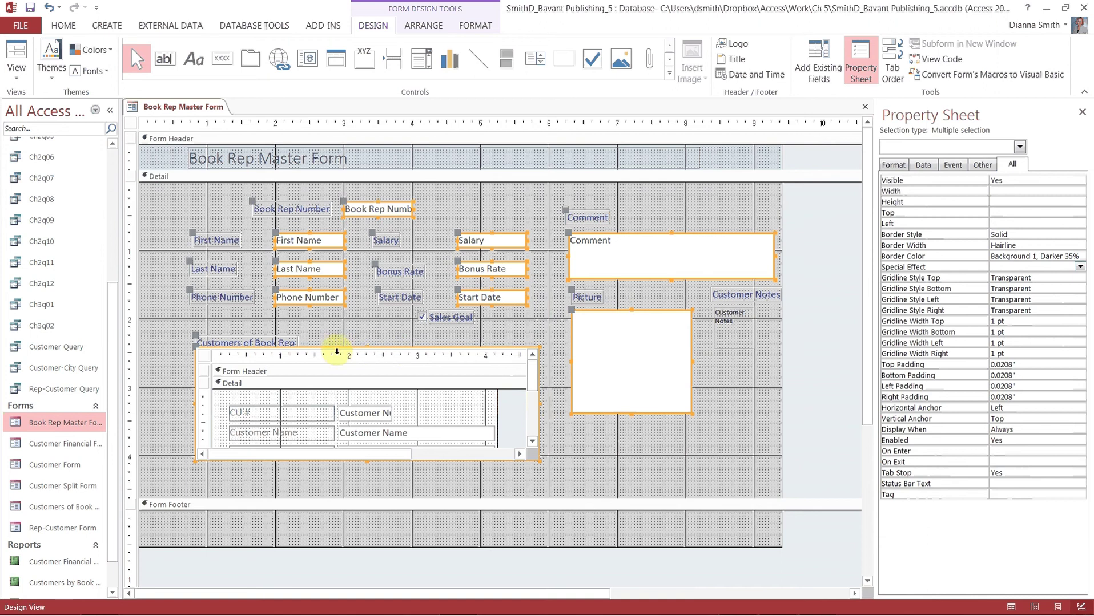
pyautogui.click(205, 356)
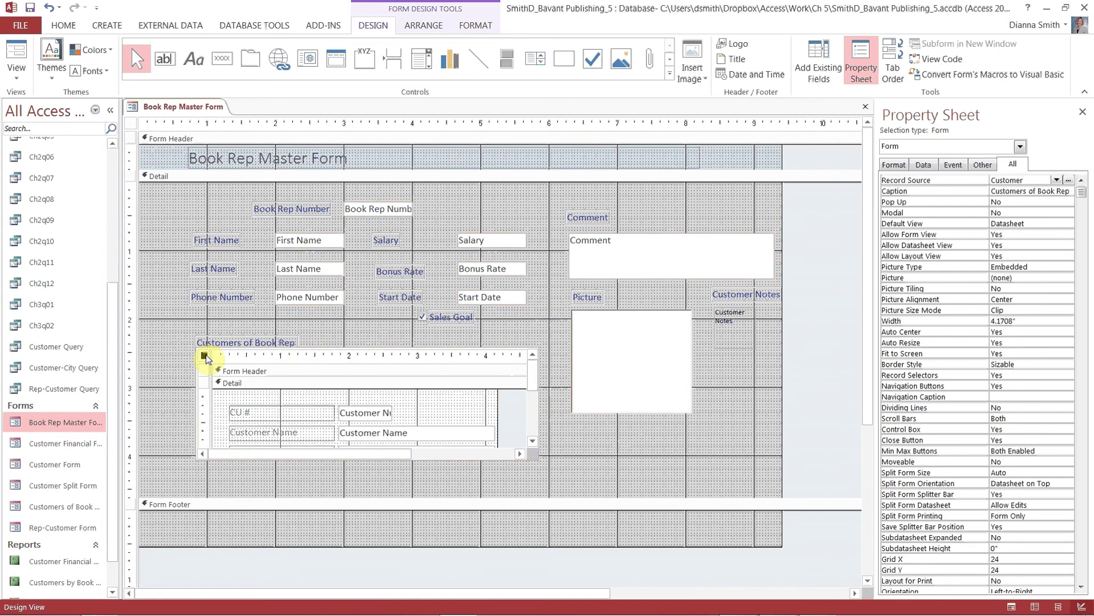
pyautogui.click(237, 356)
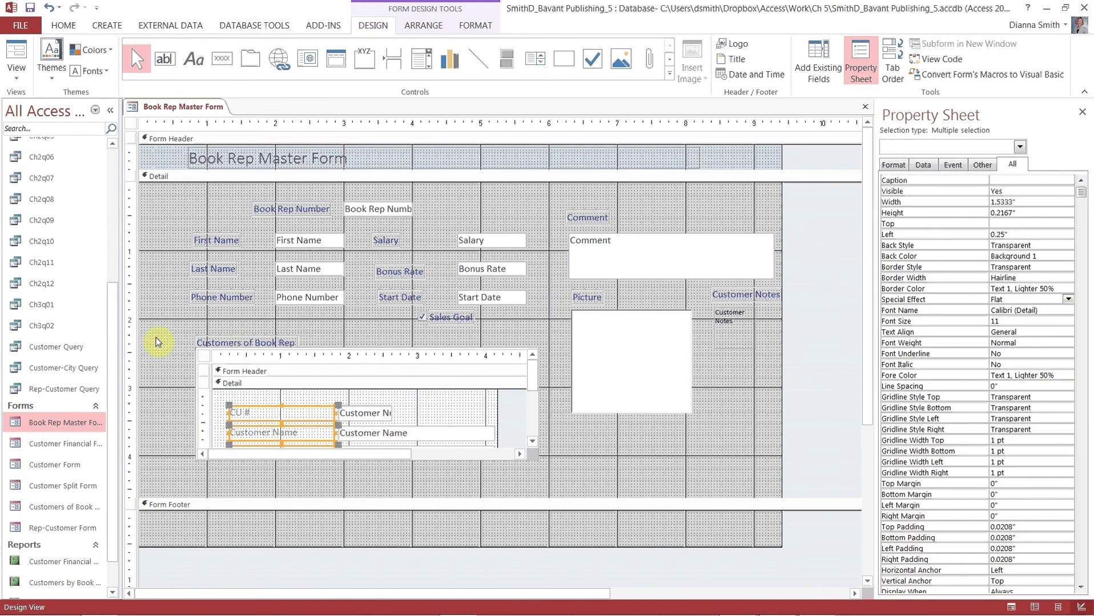
pyautogui.click(169, 327)
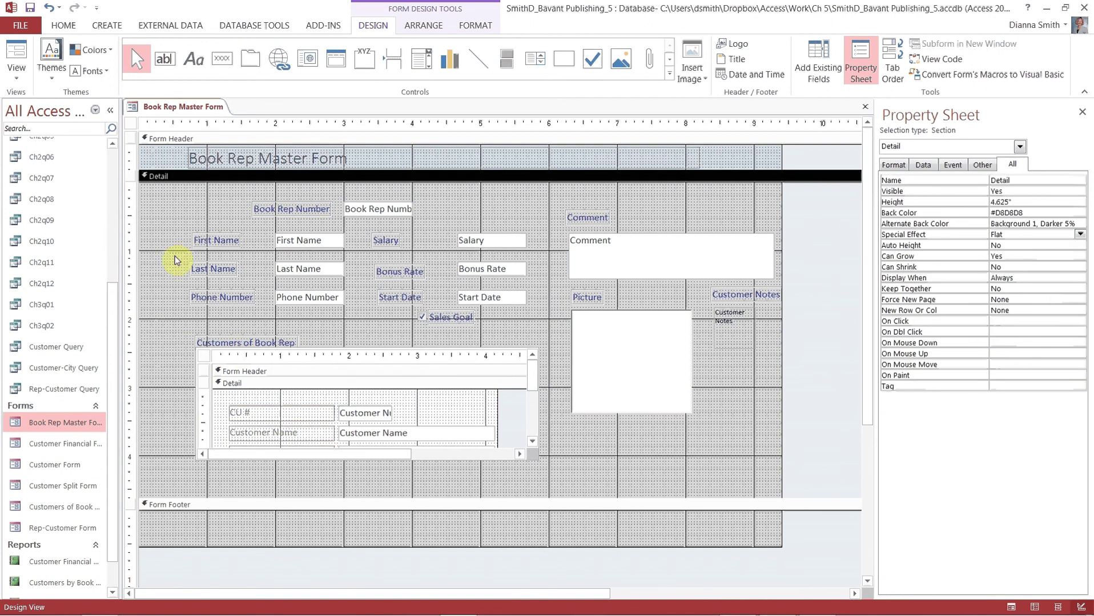
# Set the Special Effect of the Detail section's data text boxes, picture and Customer Notes controls to Sunken, and close the Property Sheet
pyautogui.click(359, 206)
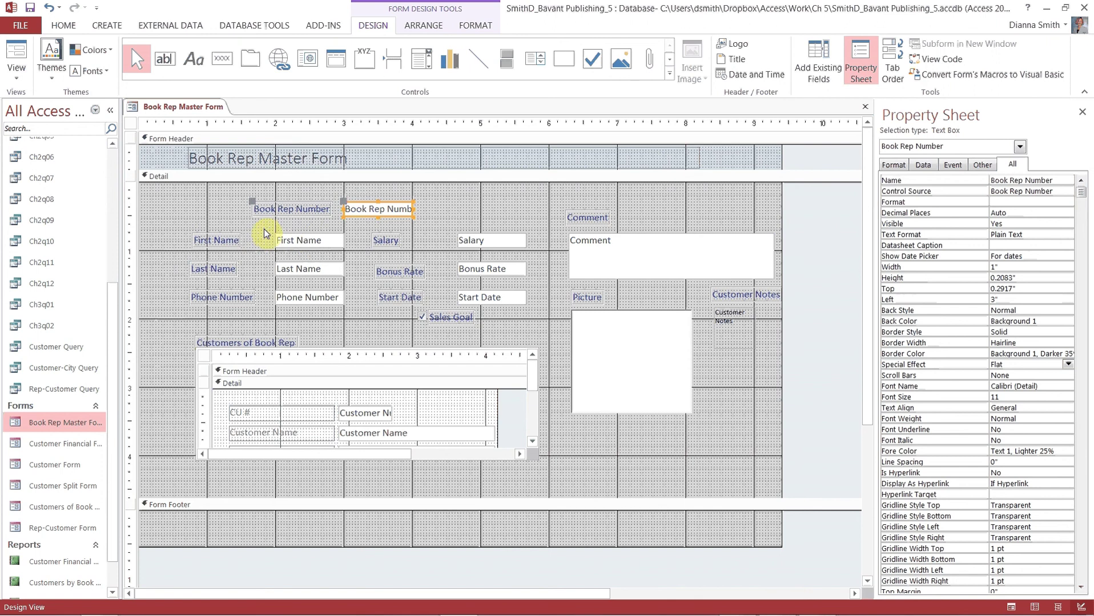
pyautogui.moveTo(265, 230); pyautogui.dragTo(358, 306)
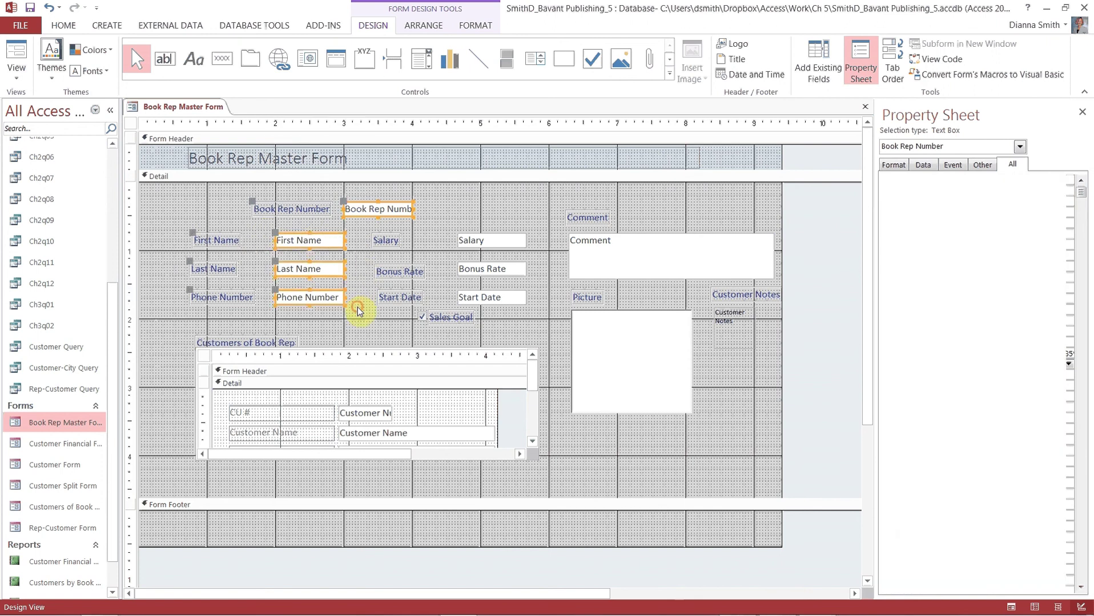
pyautogui.moveTo(437, 214); pyautogui.dragTo(543, 318)
pyautogui.keyDown('shift'); pyautogui.click(622, 261); pyautogui.keyUp('shift')
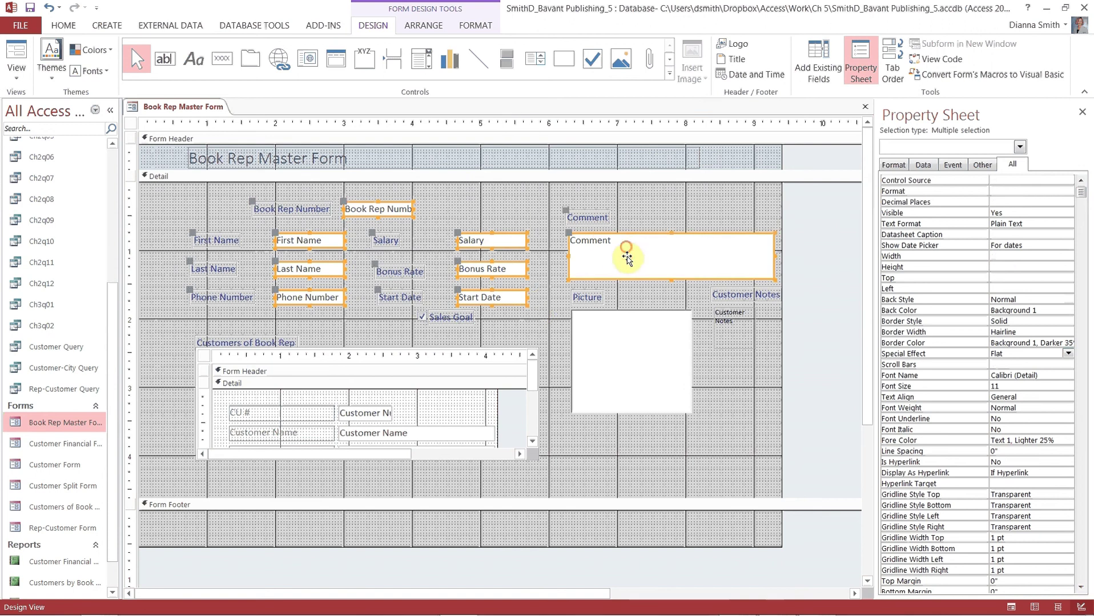
pyautogui.keyDown('shift'); pyautogui.click(637, 366); pyautogui.keyUp('shift')
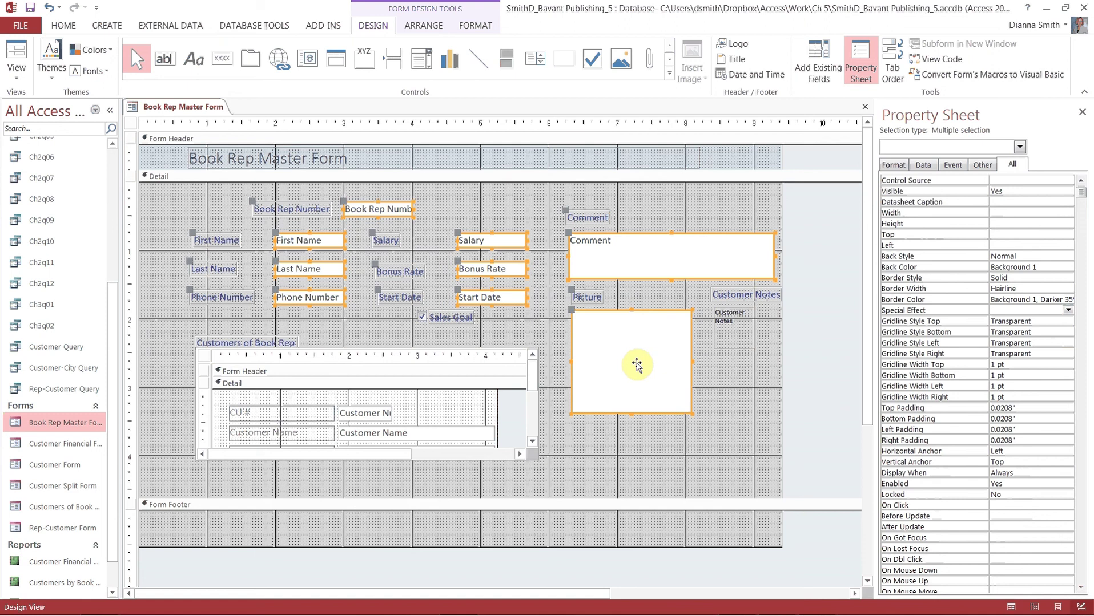
pyautogui.keyDown('shift'); pyautogui.click(735, 327); pyautogui.keyUp('shift')
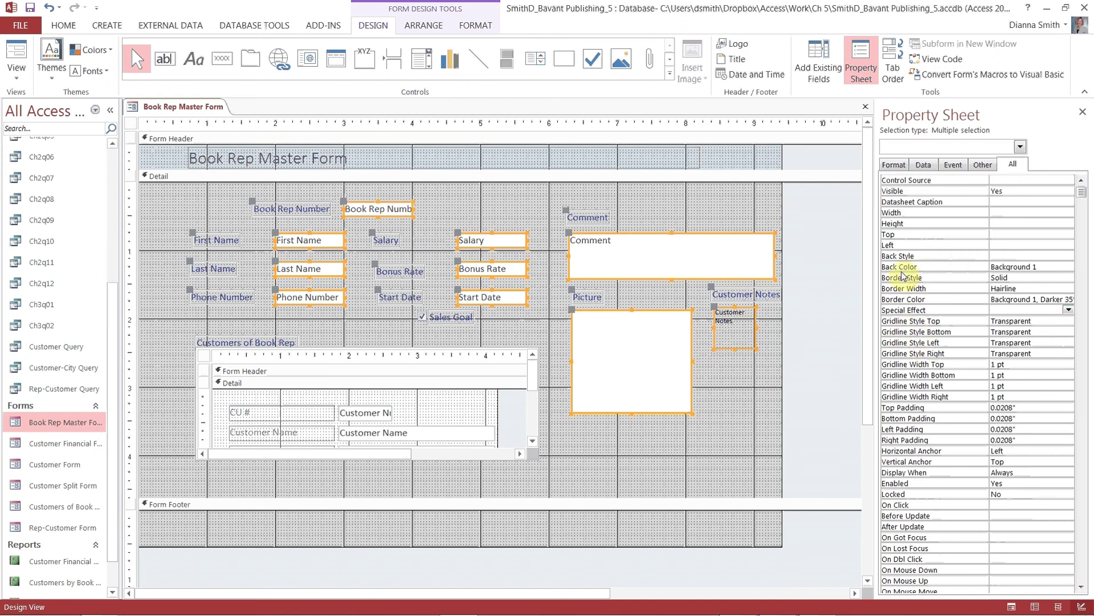
pyautogui.click(1066, 312)
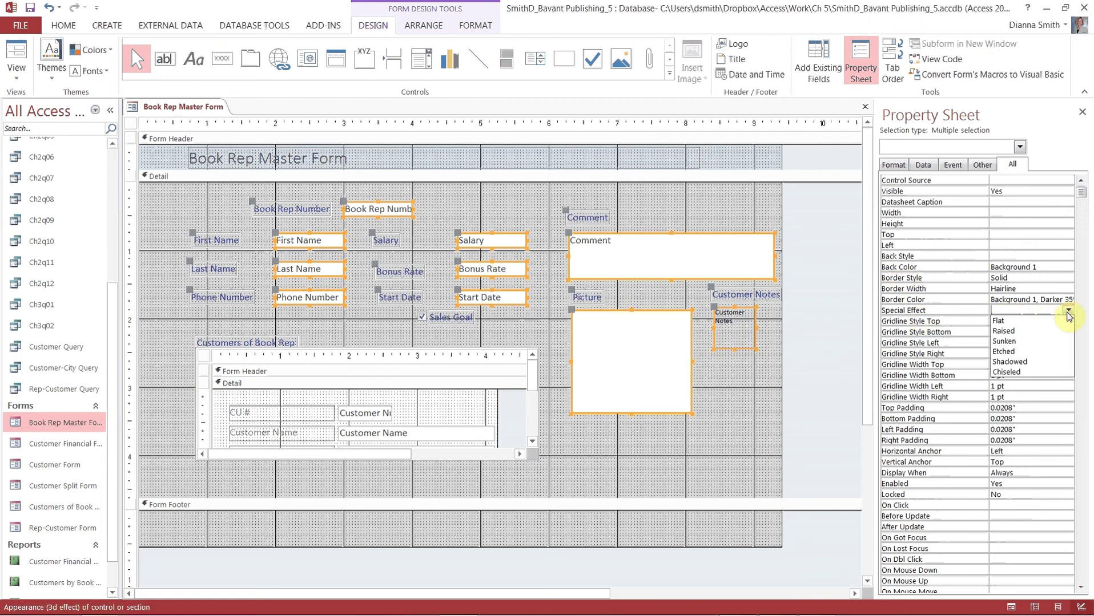
pyautogui.click(1028, 341)
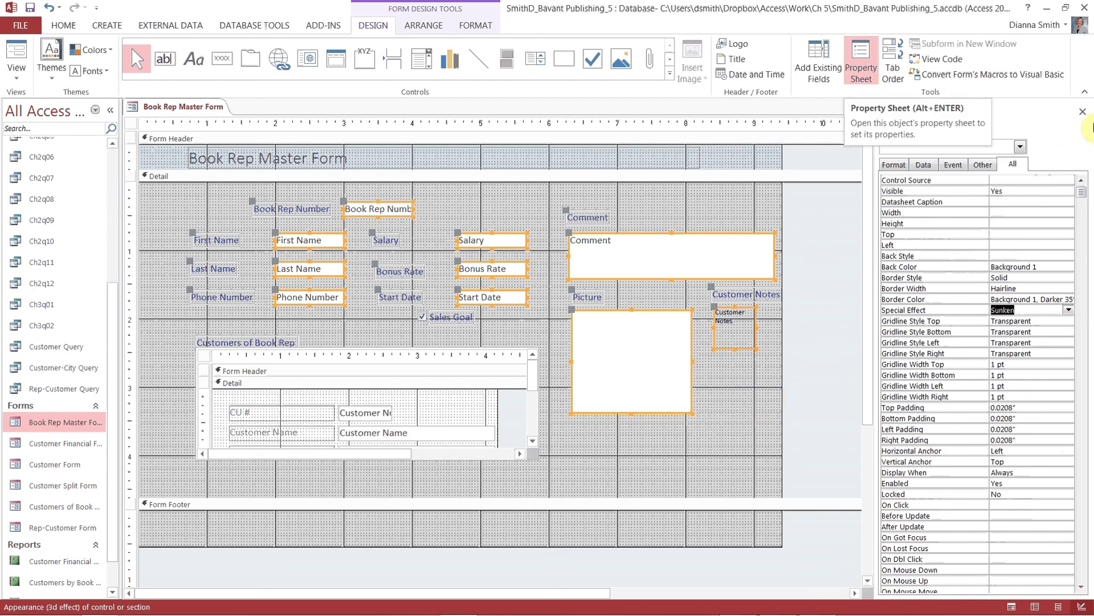
pyautogui.click(865, 60)
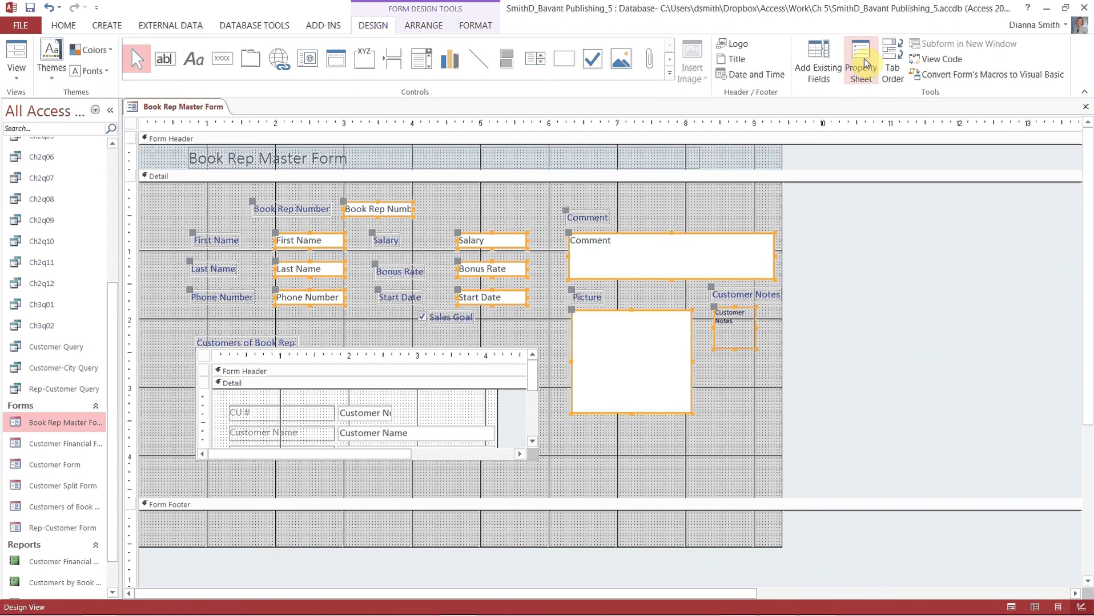
# Check the form's sunken data controls in Form View, and return to Design View
pyautogui.click(17, 57)
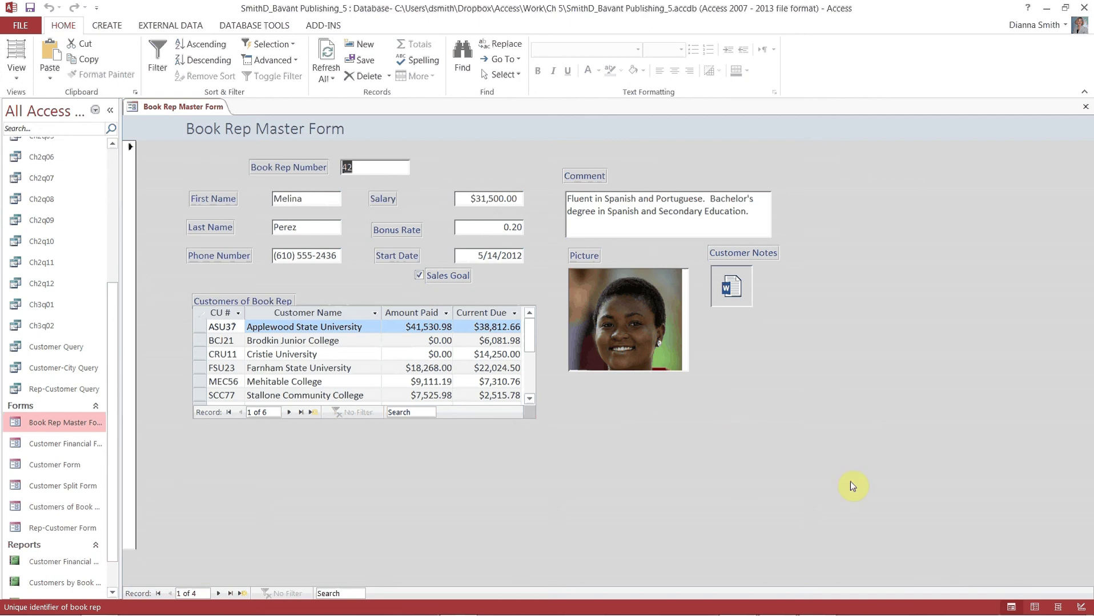
pyautogui.click(23, 82)
pyautogui.click(21, 192)
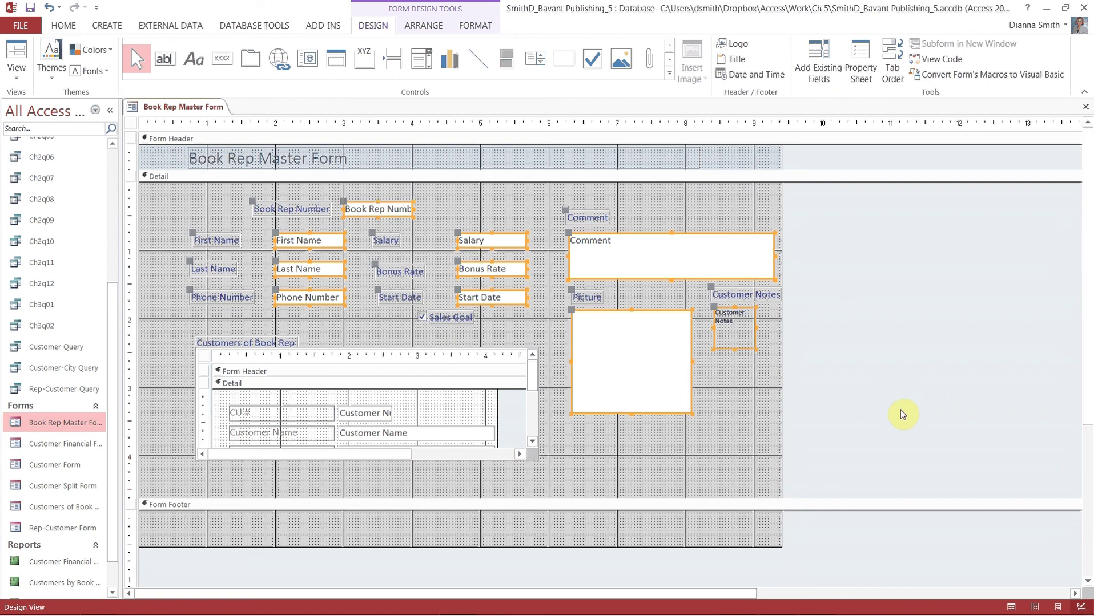
# Enlarge the Form Header section to about 1 inch high and stretch the form title's control down to nearly fill it
pyautogui.click(622, 171)
pyautogui.moveTo(622, 170); pyautogui.dragTo(624, 211)
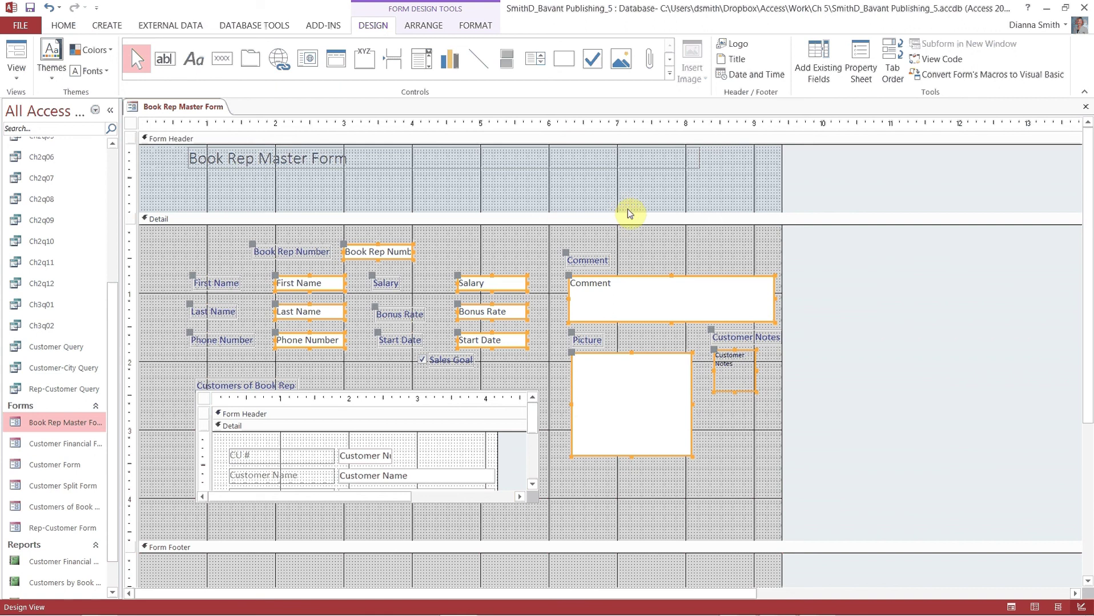
pyautogui.click(538, 166)
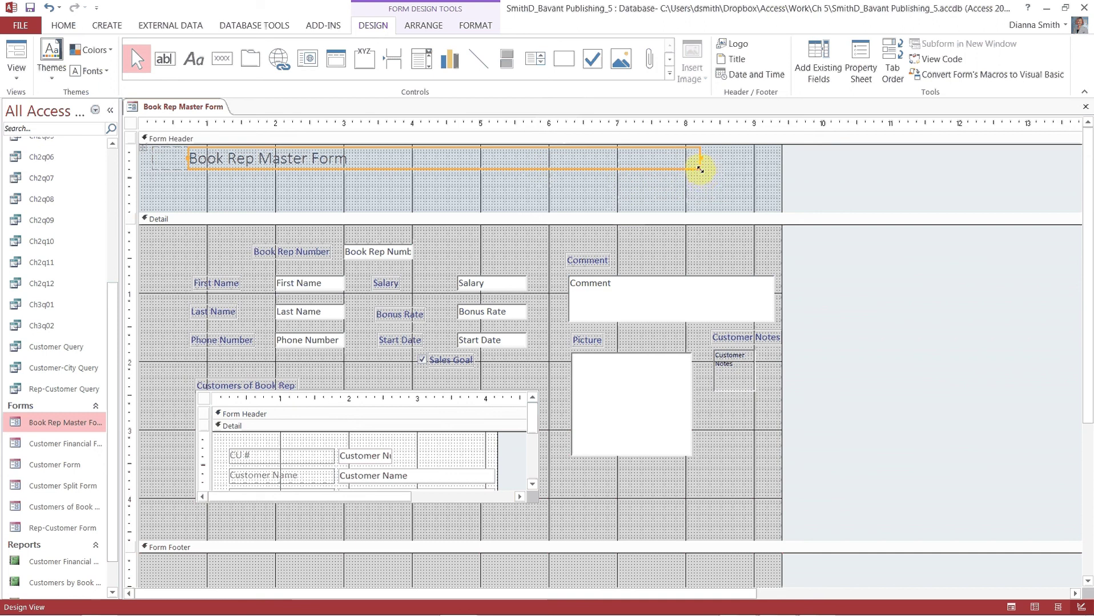
pyautogui.moveTo(699, 169); pyautogui.dragTo(703, 204)
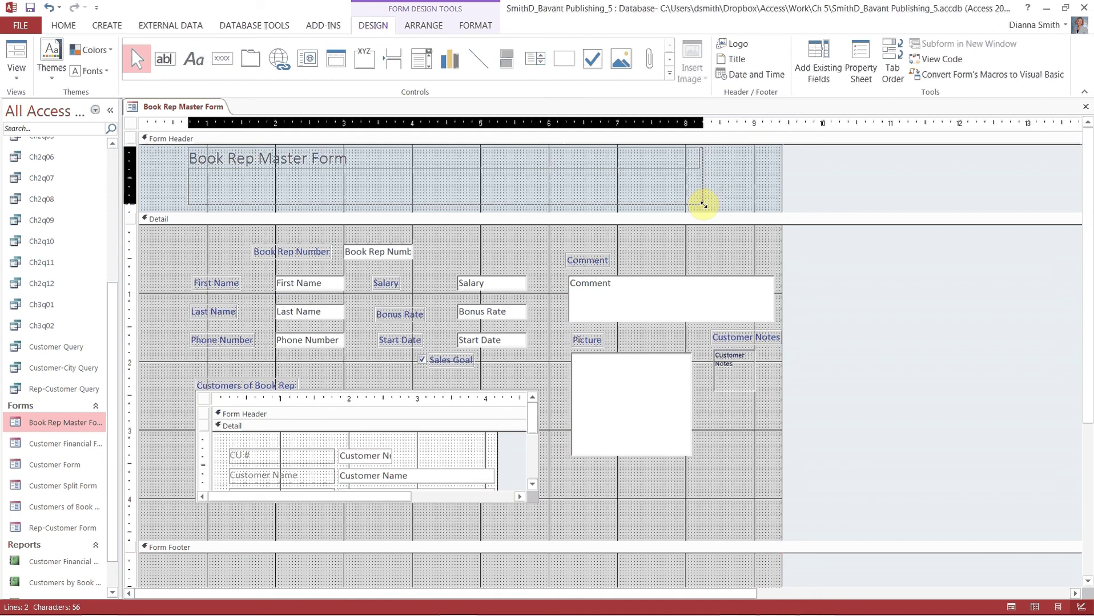